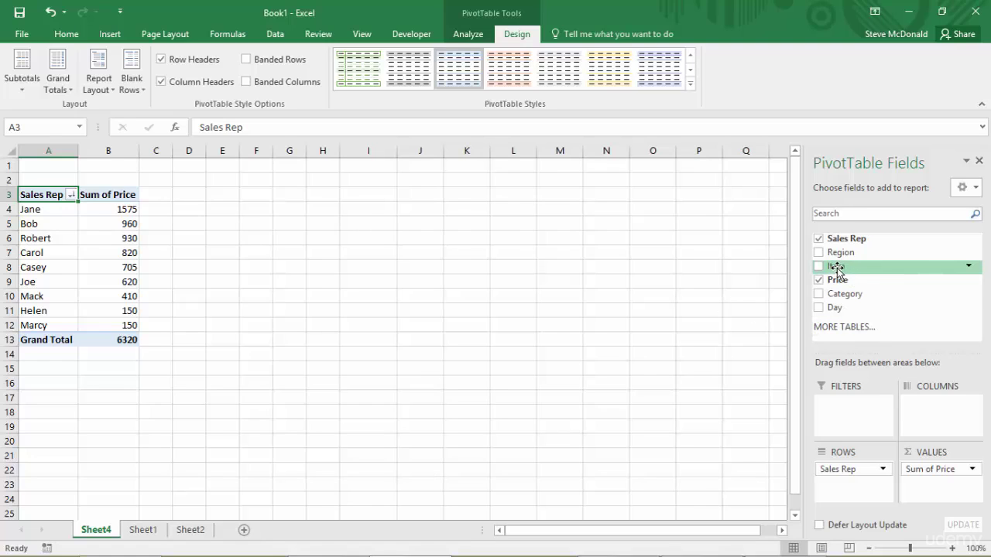
Add the Item field to the pivot table's columns area and autofit the widths of columns B through M
{"action": "left_click_drag", "start_coordinate": [838, 271], "coordinate": [930, 413]}
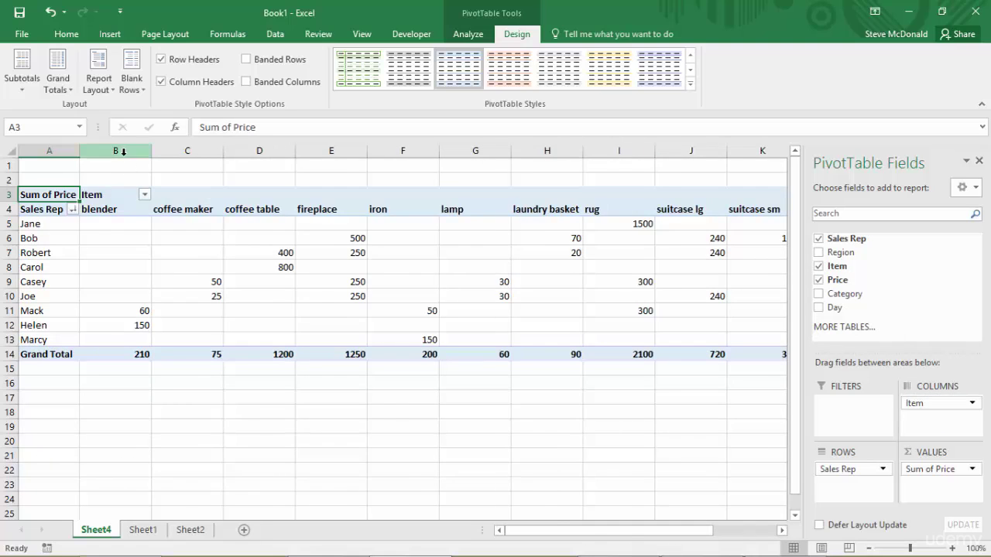
{"action": "left_click_drag", "start_coordinate": [124, 151], "coordinate": [565, 158]}
{"action": "left_click_drag", "start_coordinate": [701, 533], "coordinate": [647, 539]}
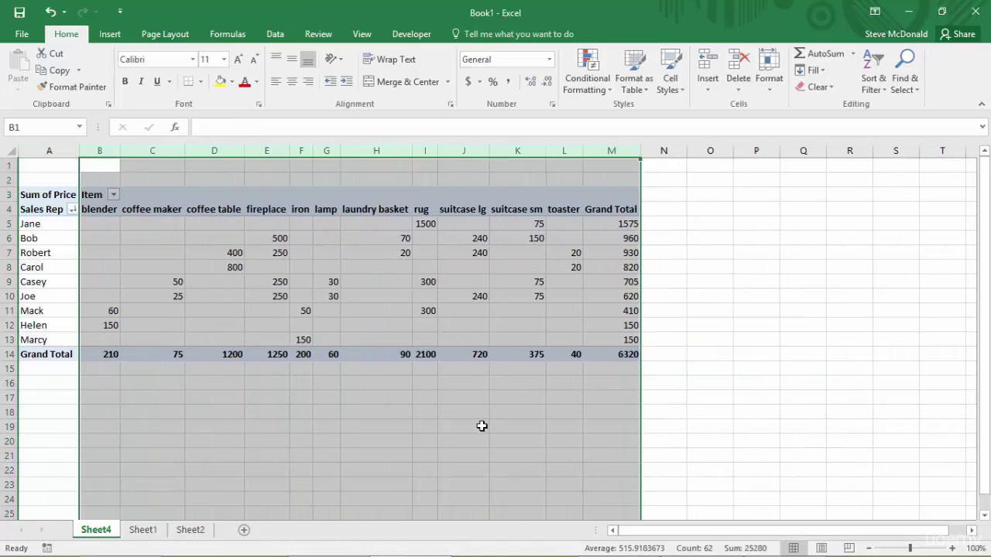
{"action": "left_click", "coordinate": [436, 413]}
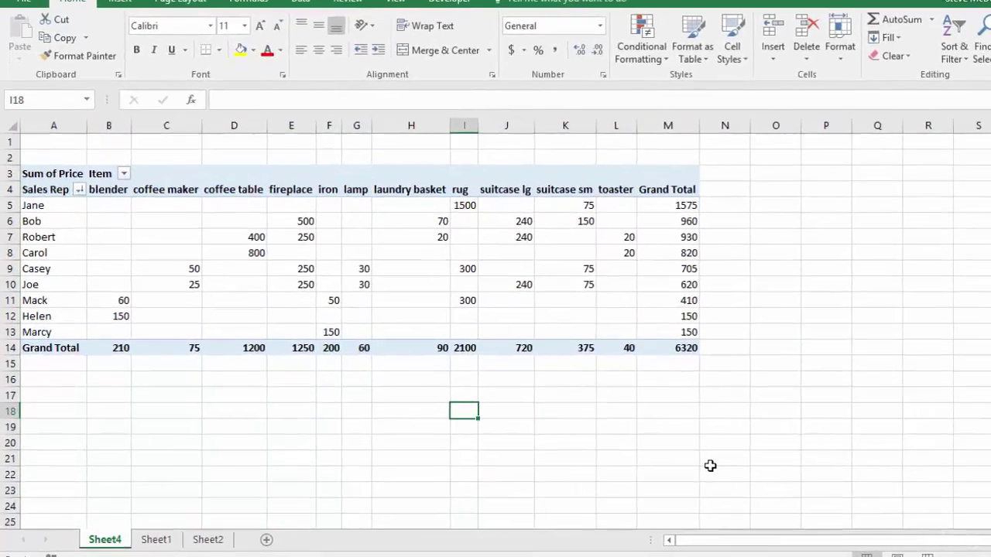
{"action": "key", "text": "ctrl+End"}
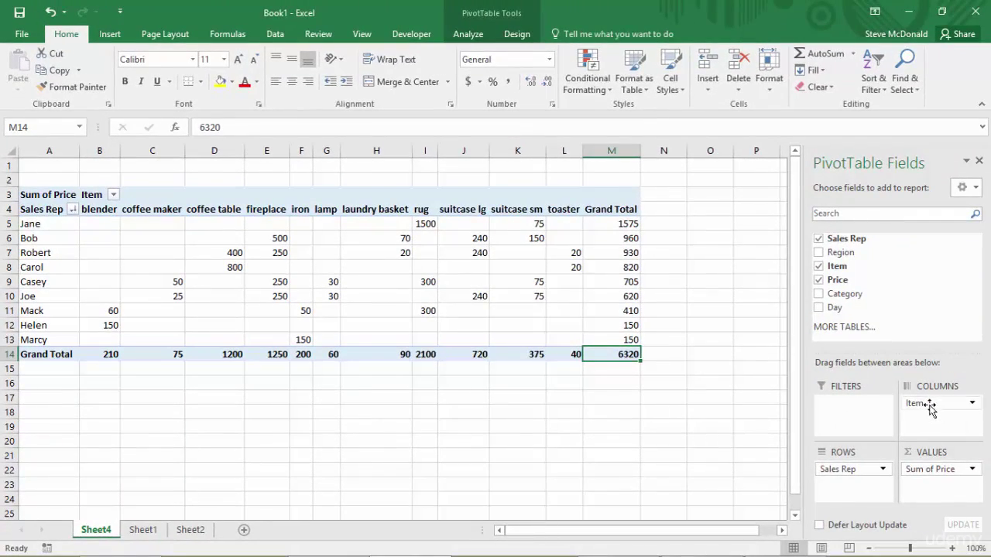
Replace the Item field with the Category field in the pivot table's columns area
{"action": "left_click_drag", "start_coordinate": [936, 407], "coordinate": [742, 448]}
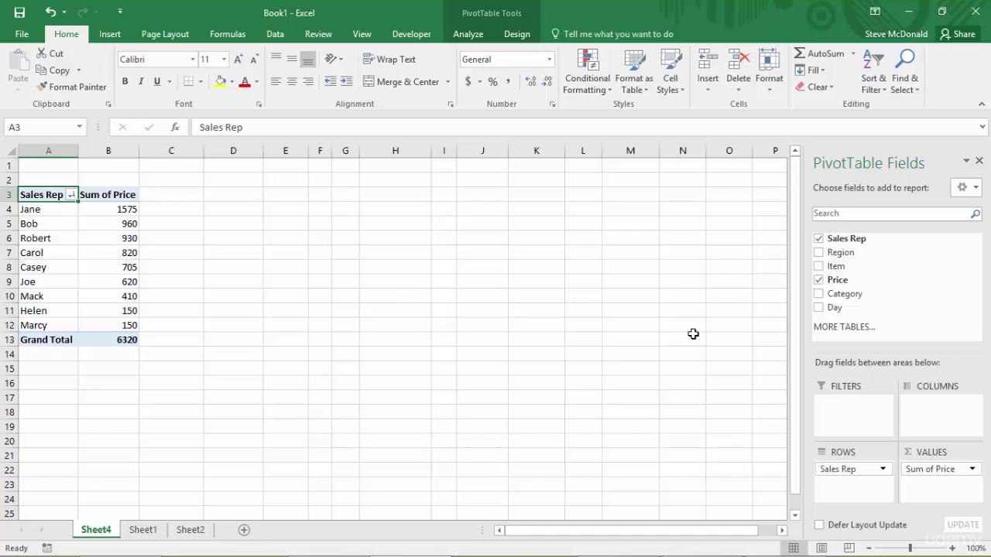
{"action": "left_click_drag", "start_coordinate": [837, 302], "coordinate": [938, 425]}
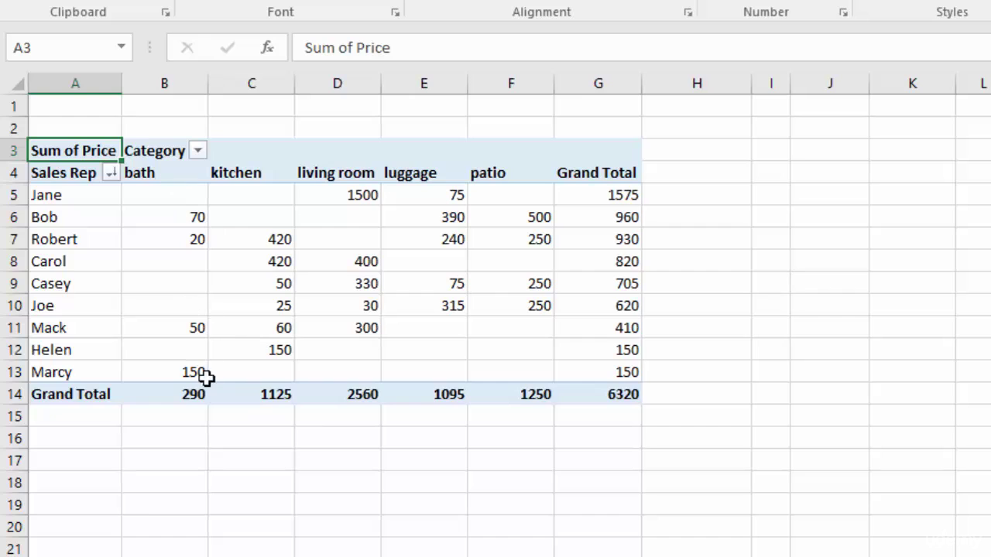
{"action": "mouse_move", "coordinate": [276, 350]}
{"action": "mouse_move", "coordinate": [448, 215]}
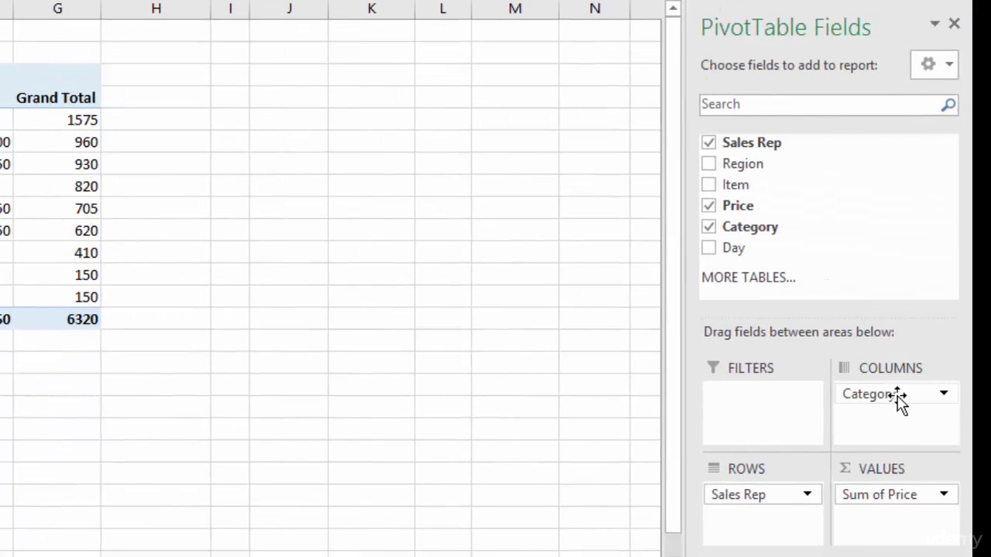
Swap Category for Region in the pivot table's columns area, and remove Region again after comparing the regional sales
{"action": "left_click_drag", "start_coordinate": [901, 403], "coordinate": [602, 390]}
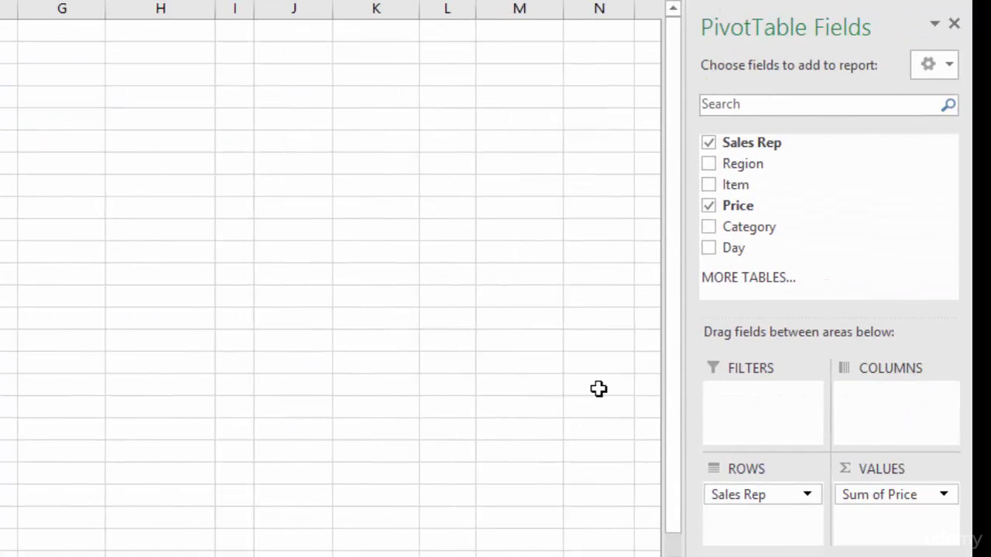
{"action": "left_click_drag", "start_coordinate": [738, 169], "coordinate": [891, 425]}
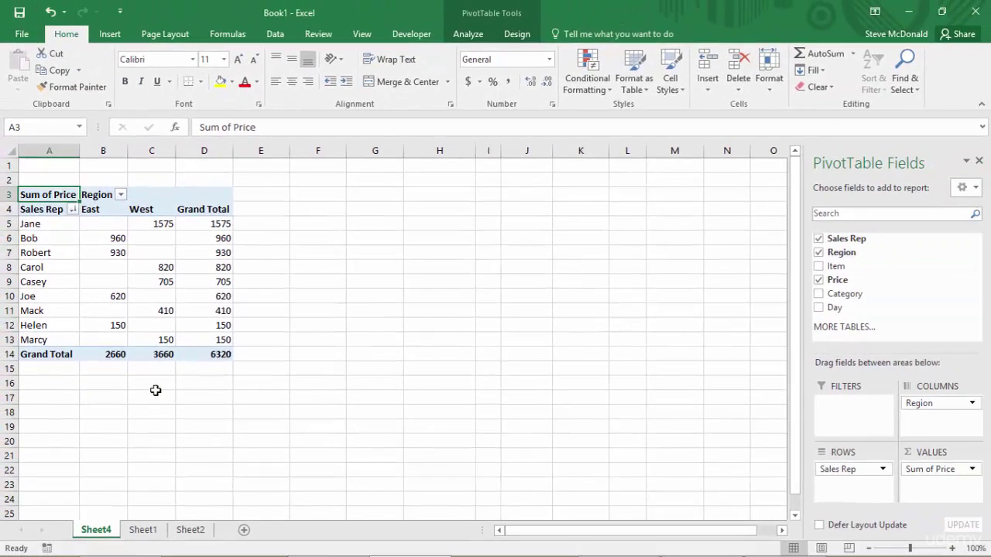
{"action": "left_click_drag", "start_coordinate": [936, 404], "coordinate": [731, 397]}
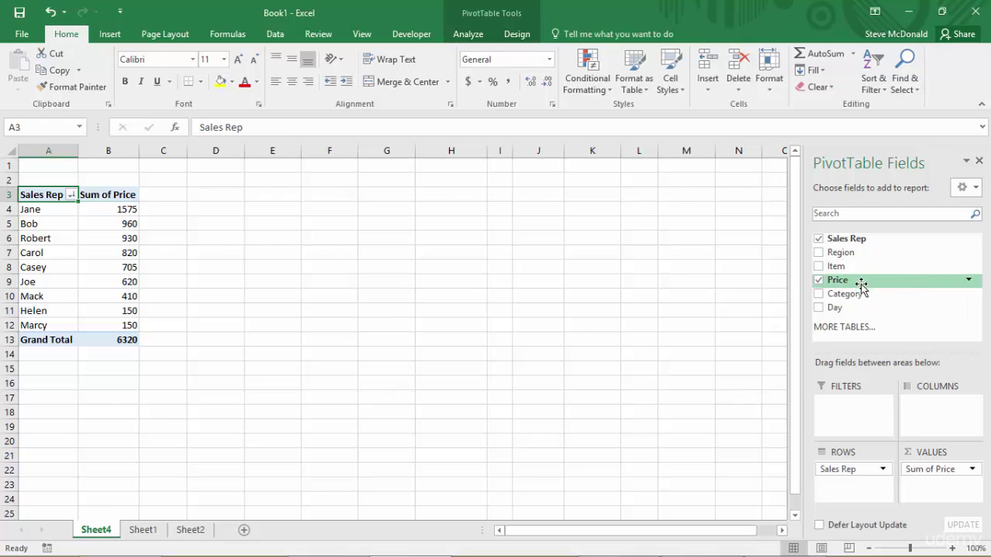
Add the Price field a second time to the values area and show it as % of Grand Total
{"action": "left_click_drag", "start_coordinate": [862, 284], "coordinate": [931, 496]}
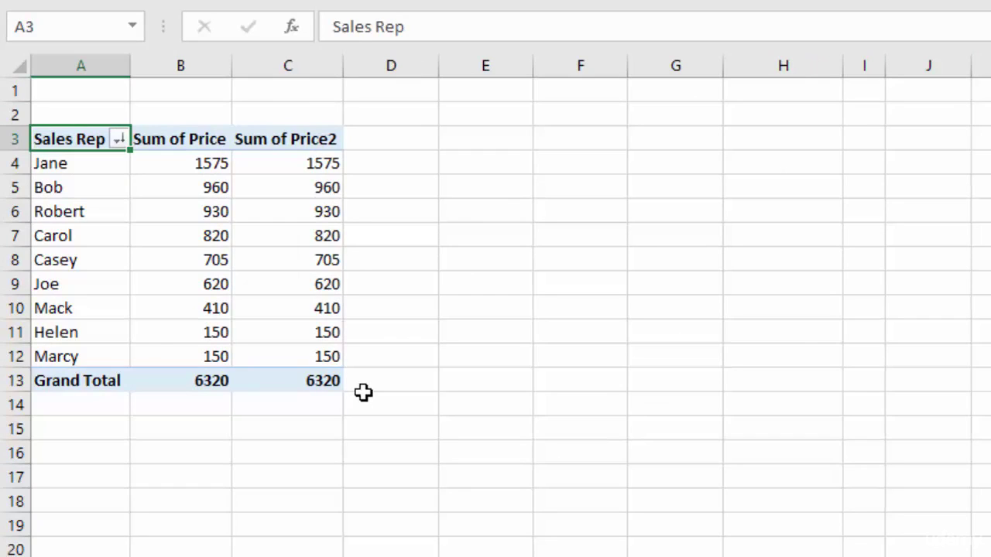
{"action": "left_click", "coordinate": [277, 164]}
{"action": "right_click", "coordinate": [277, 165]}
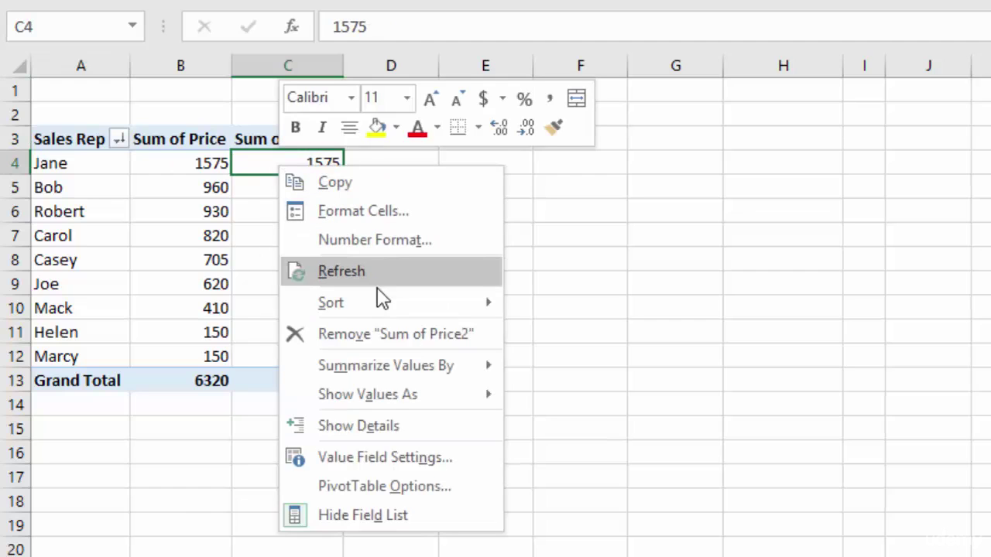
{"action": "mouse_move", "coordinate": [395, 406]}
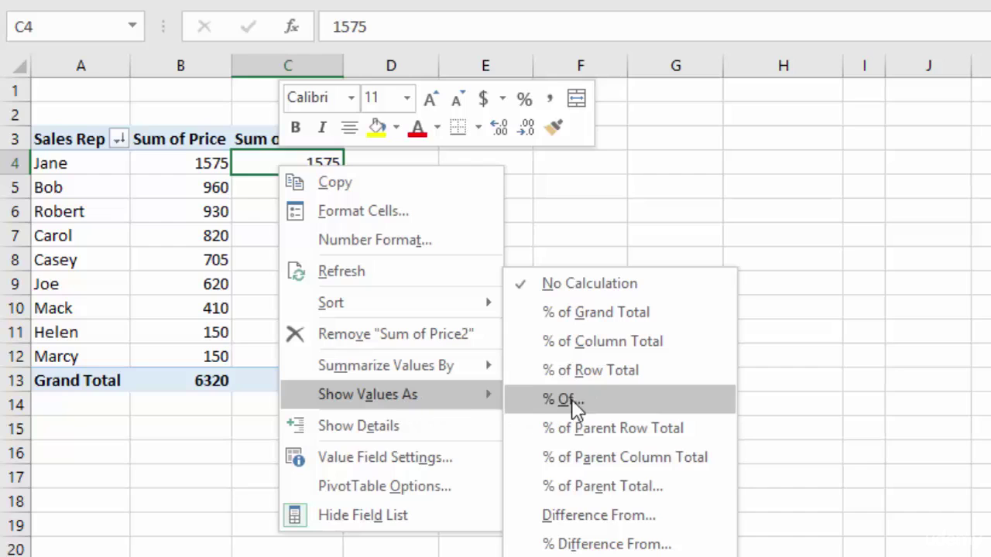
{"action": "left_click", "coordinate": [599, 317]}
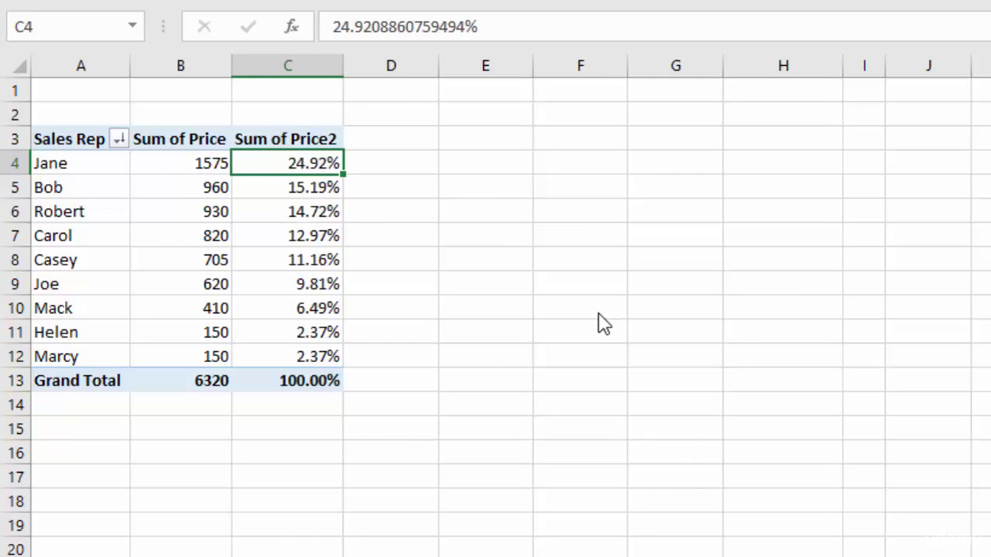
{"action": "left_click", "coordinate": [323, 379]}
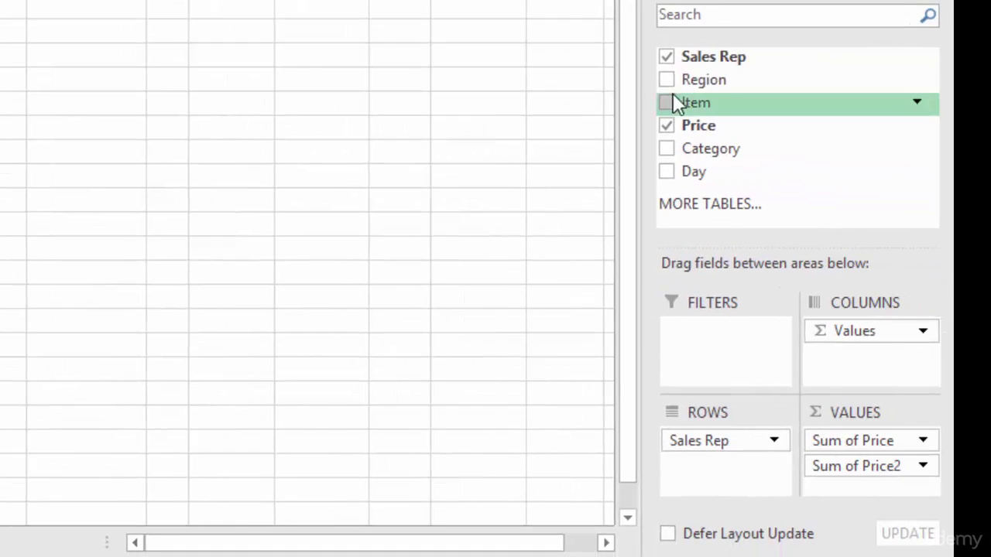
Add Region as a report filter and filter the pivot table to East, followed by West
{"action": "left_click_drag", "start_coordinate": [940, 137], "coordinate": [942, 357]}
{"action": "left_click_drag", "start_coordinate": [700, 306], "coordinate": [703, 343]}
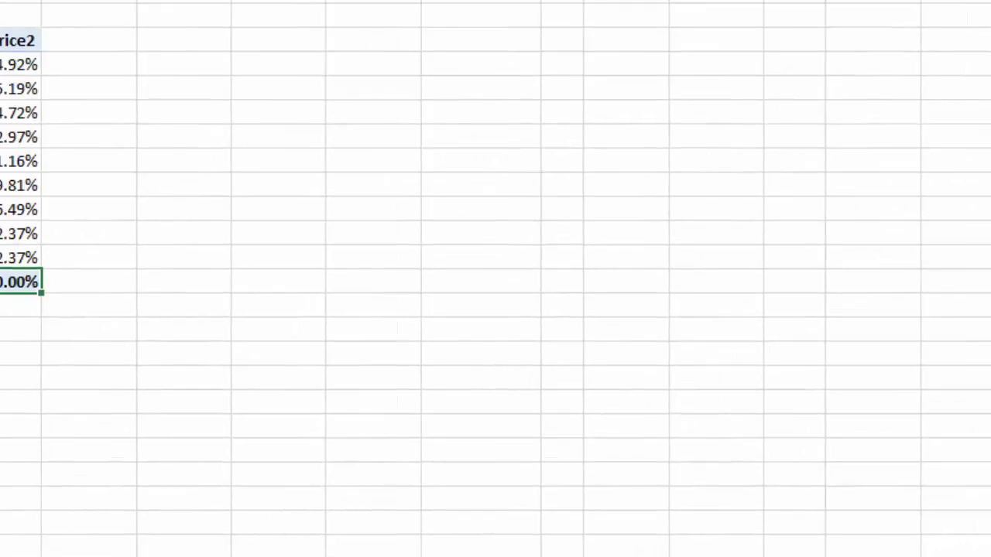
{"action": "left_click", "coordinate": [221, 34]}
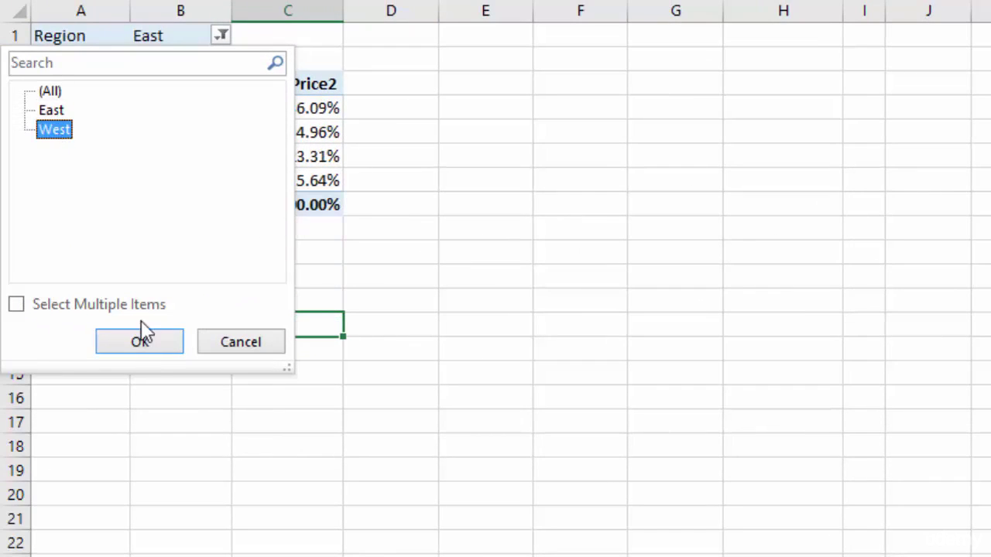
{"action": "left_click", "coordinate": [144, 341]}
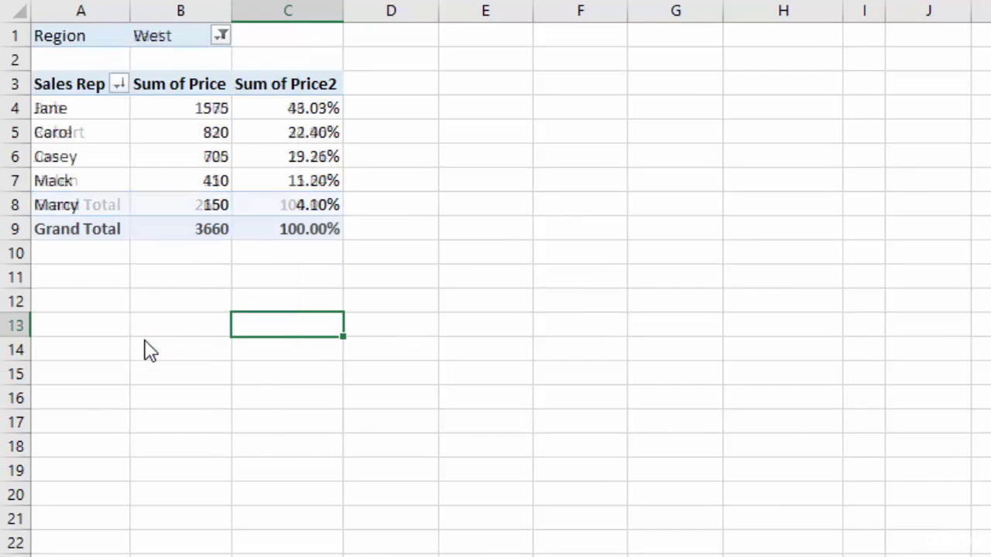
{"action": "left_click", "coordinate": [305, 233]}
{"action": "left_click", "coordinate": [291, 109]}
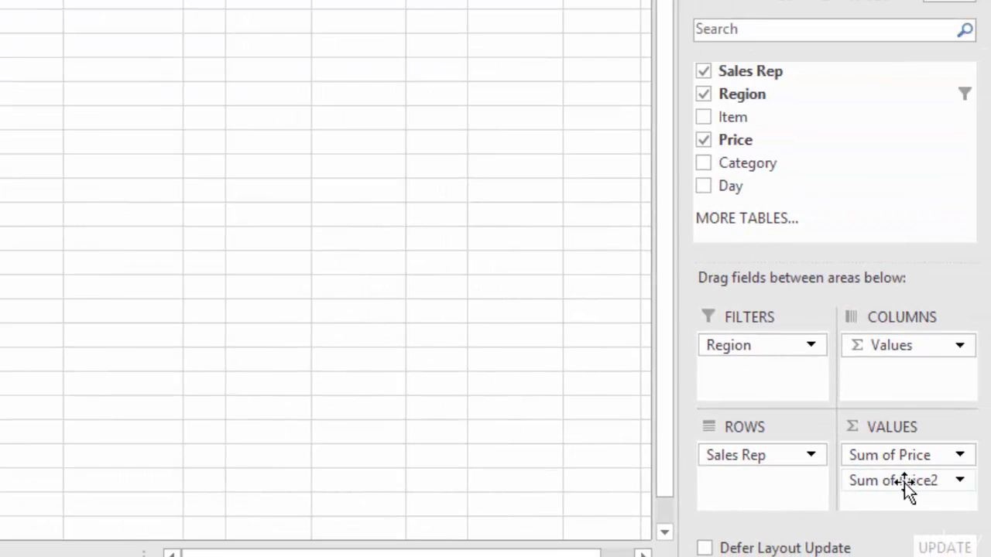
Remove Sum of Price2 from the values area and Region from the report filters
{"action": "left_click_drag", "start_coordinate": [905, 483], "coordinate": [606, 372]}
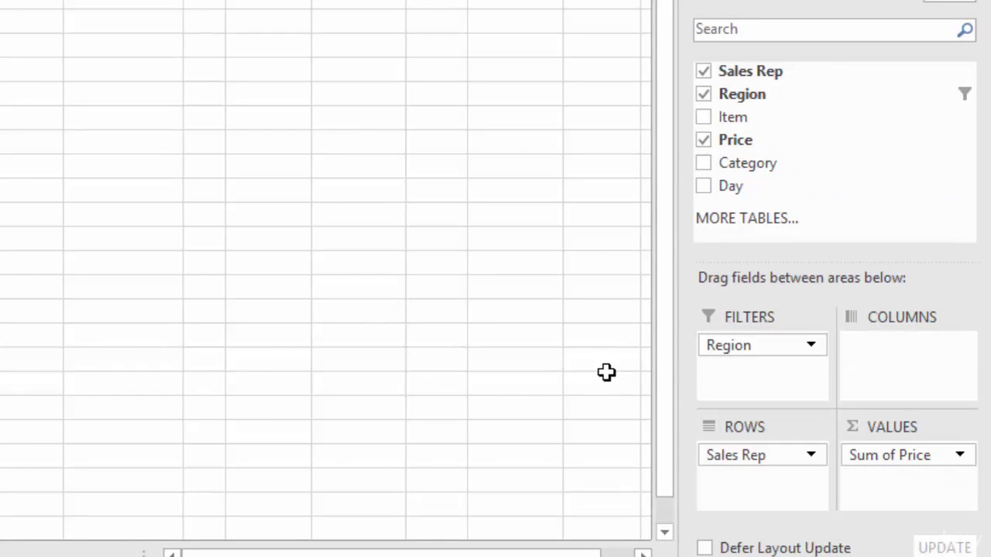
{"action": "left_click_drag", "start_coordinate": [766, 348], "coordinate": [531, 330]}
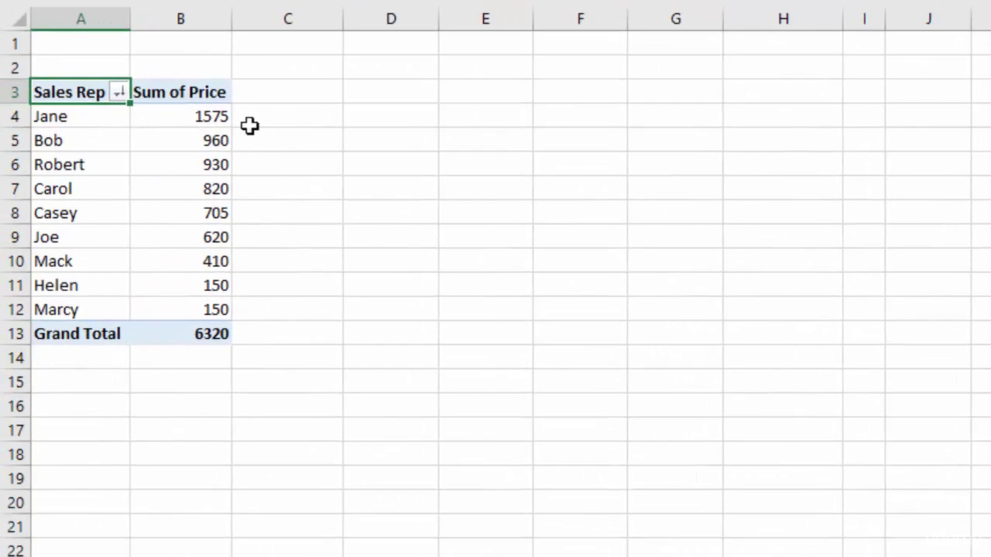
Drill down into the first sales rep's total in B4 to examine the underlying sales records
{"action": "left_click", "coordinate": [189, 117]}
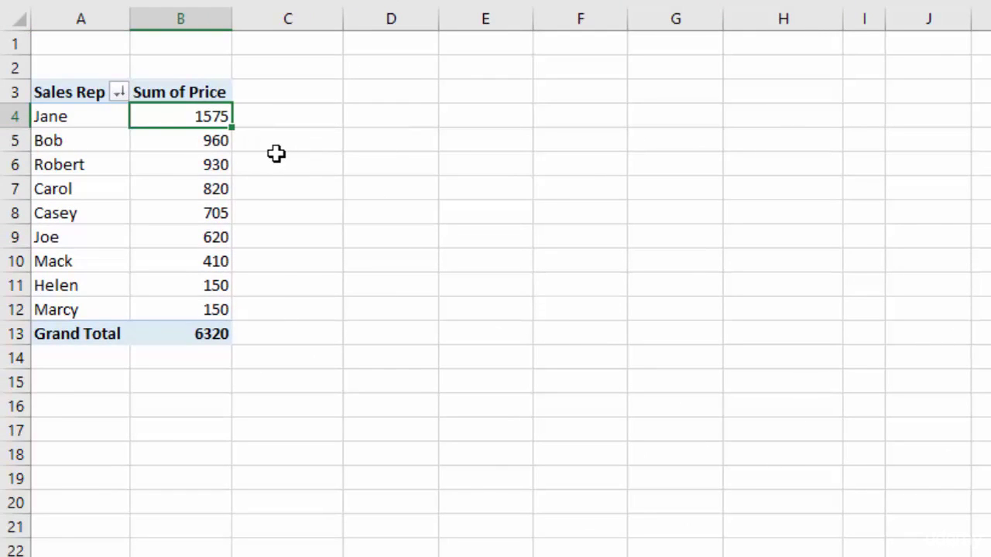
{"action": "double_click", "coordinate": [172, 116]}
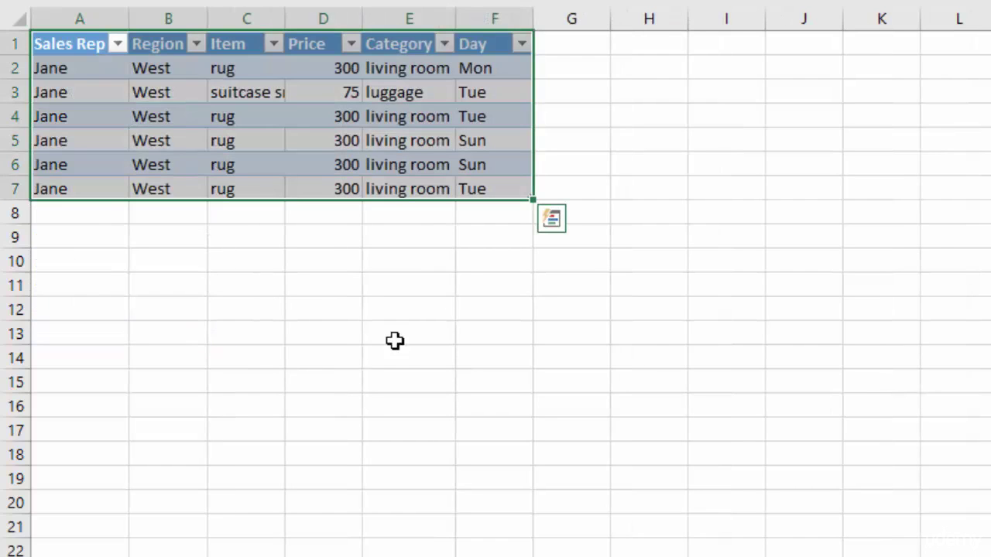
{"action": "left_click", "coordinate": [493, 305]}
{"action": "key", "text": "Down"}
{"action": "key", "text": "Right"}
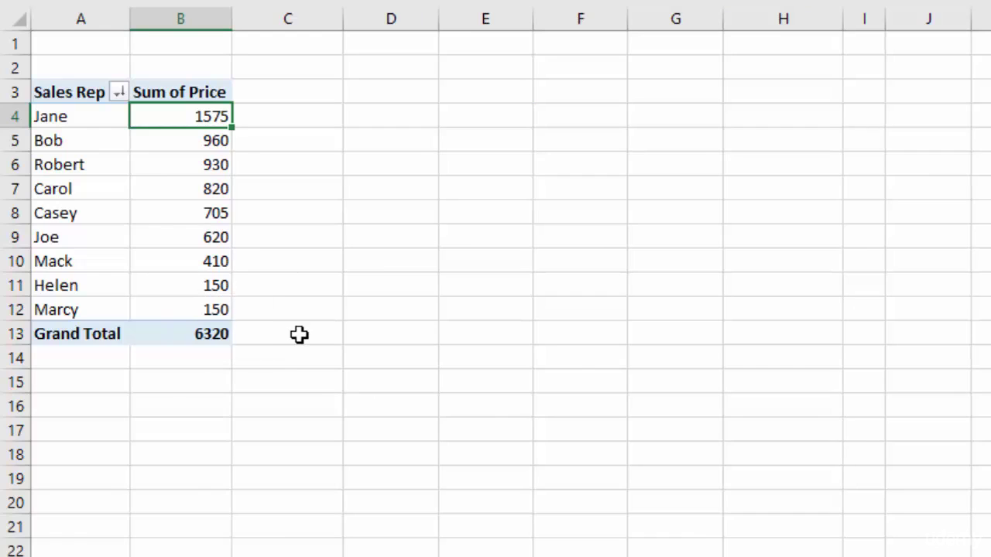
Drill down into the second sales rep's total in B5 and autofit the Item column of the detail table
{"action": "double_click", "coordinate": [177, 142]}
{"action": "left_click", "coordinate": [535, 440]}
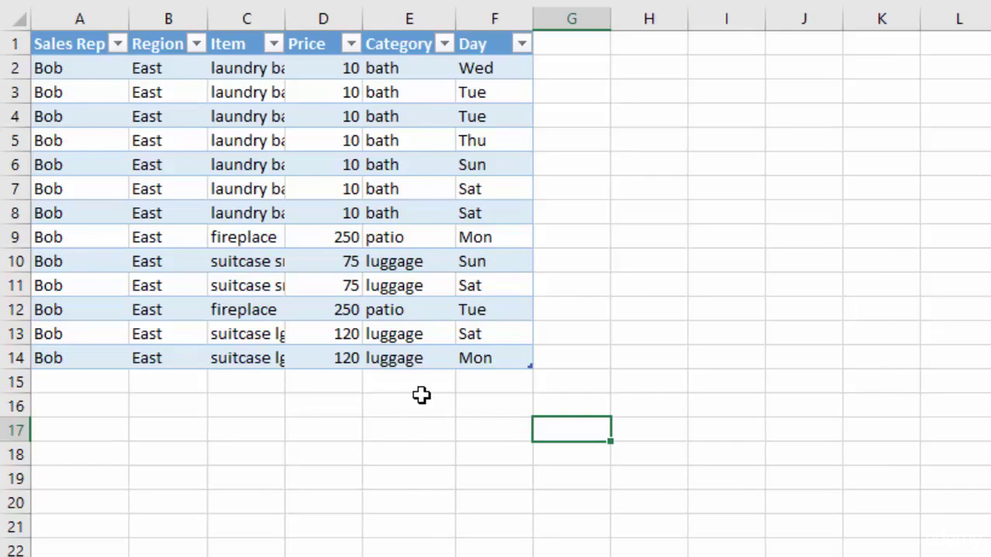
{"action": "double_click", "coordinate": [285, 11]}
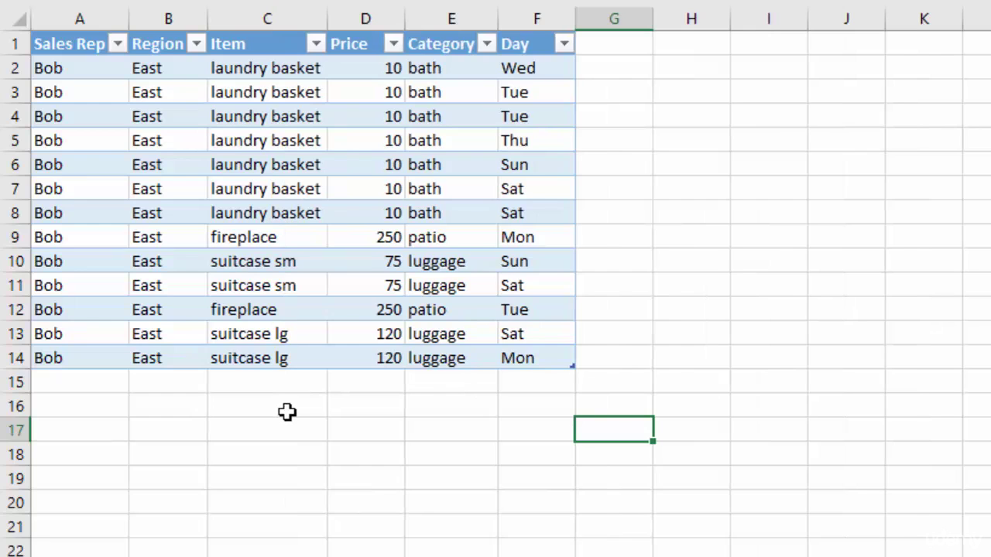
Delete the sheet holding the second sales rep's detail records and confirm the deletion
{"action": "right_click", "coordinate": [163, 554]}
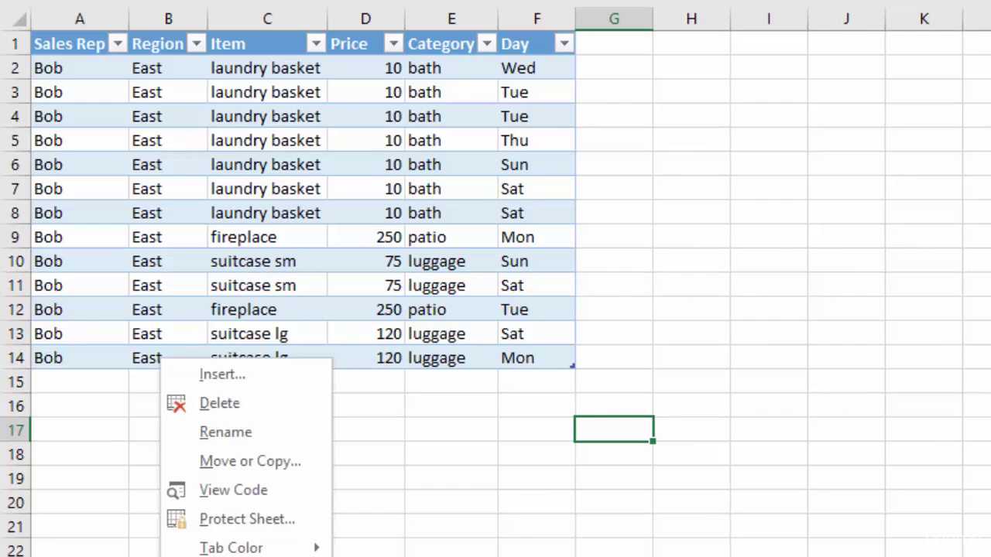
{"action": "left_click", "coordinate": [224, 404]}
{"action": "left_click", "coordinate": [786, 311]}
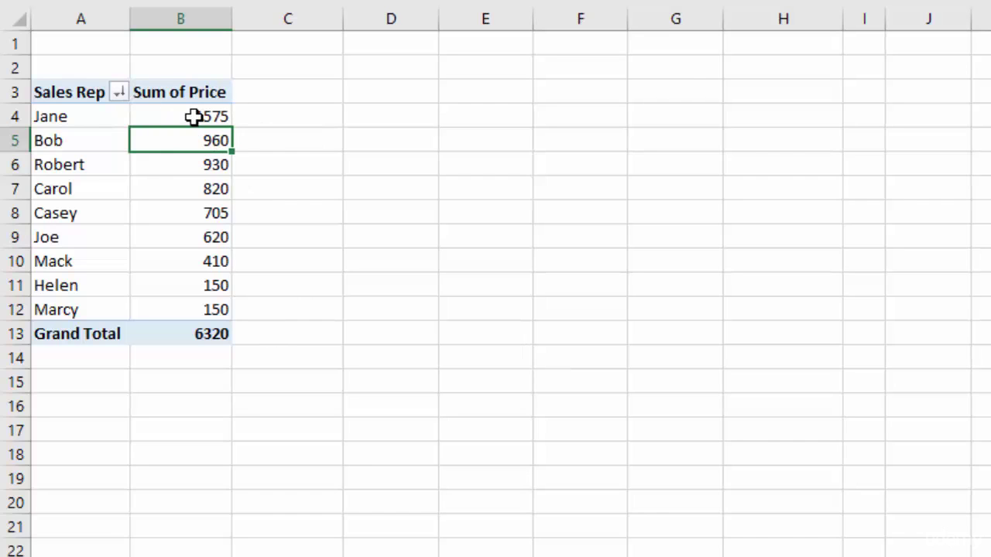
Format the sales reps' Sum of Price values in B4:B12 as Currency
{"action": "left_click_drag", "start_coordinate": [194, 116], "coordinate": [191, 310]}
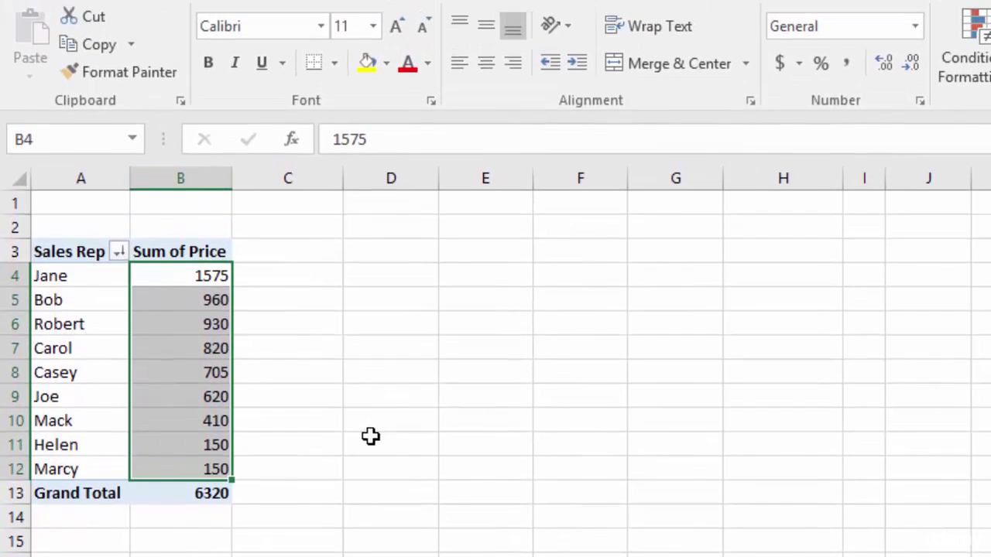
{"action": "left_click", "coordinate": [918, 27]}
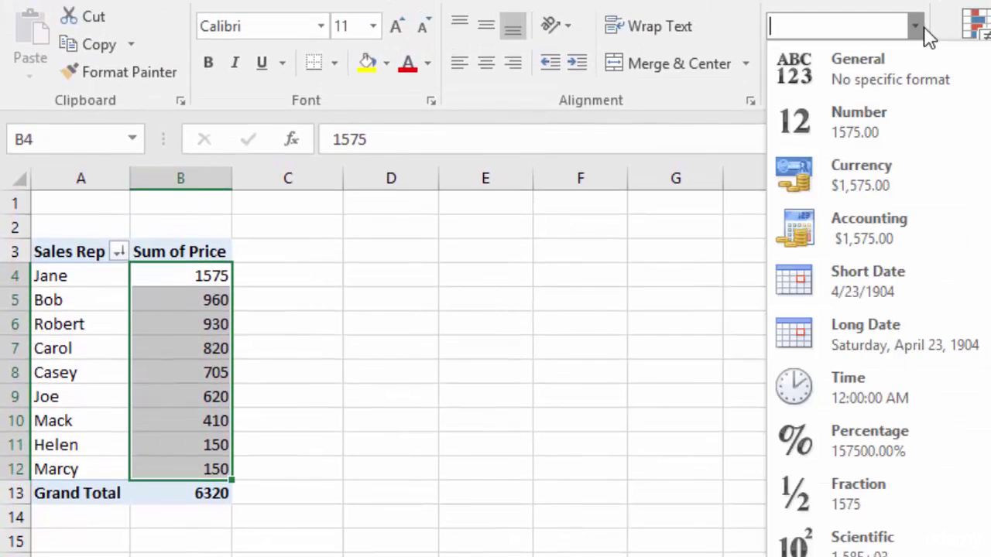
{"action": "left_click", "coordinate": [846, 181]}
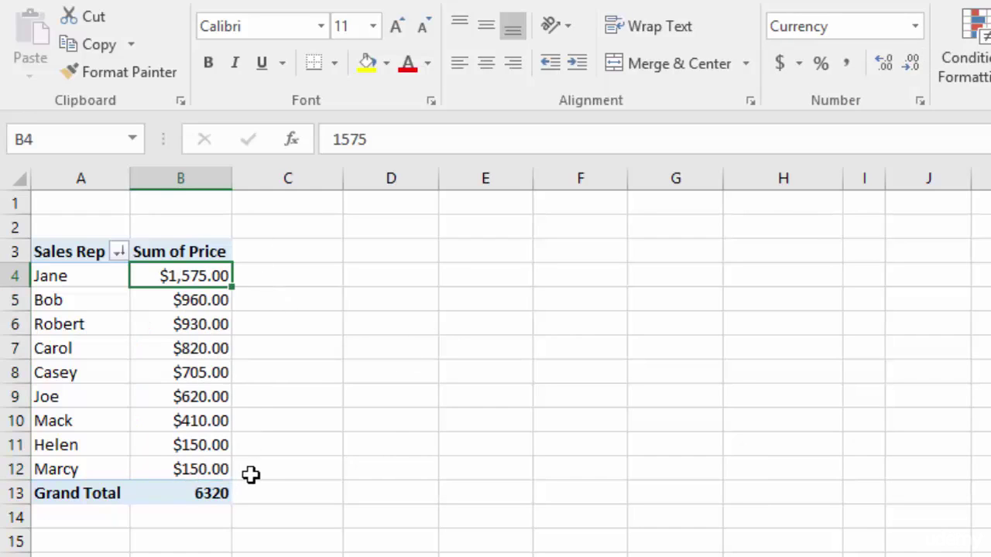
{"action": "key", "text": "ctrl+Down"}
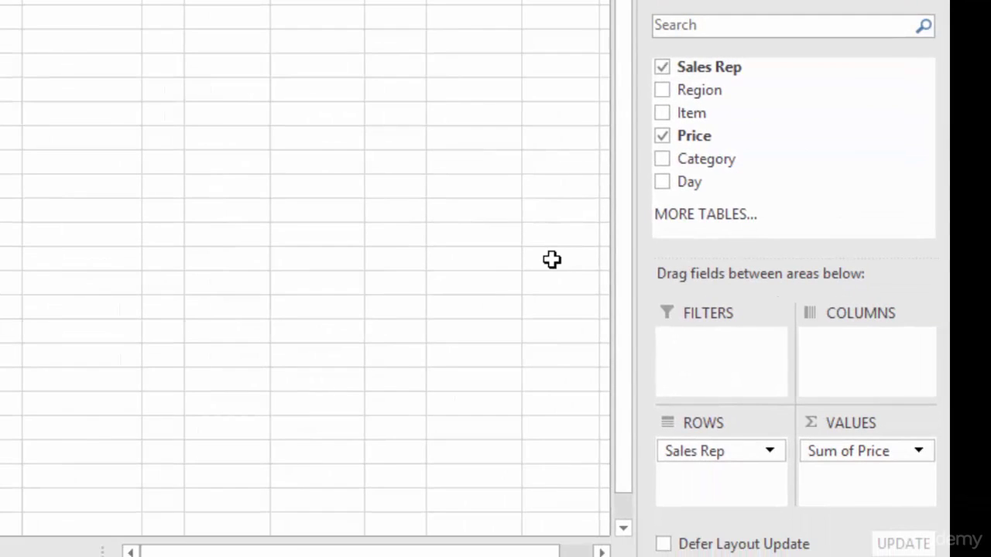
Add the Day field to the pivot table's columns area
{"action": "left_click_drag", "start_coordinate": [693, 186], "coordinate": [854, 360]}
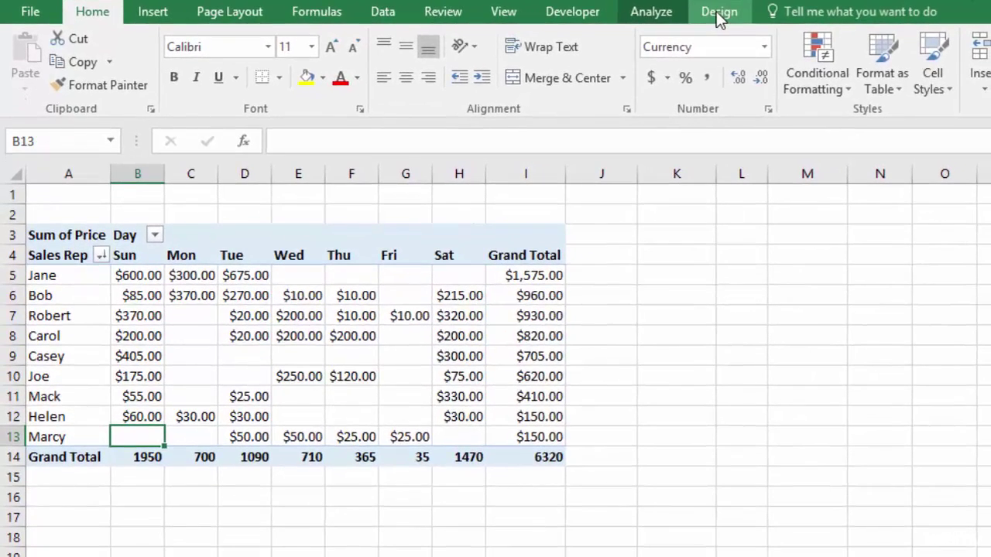
Apply the light green PivotTable style with shaded header and grand total rows to the pivot table
{"action": "left_click", "coordinate": [730, 13]}
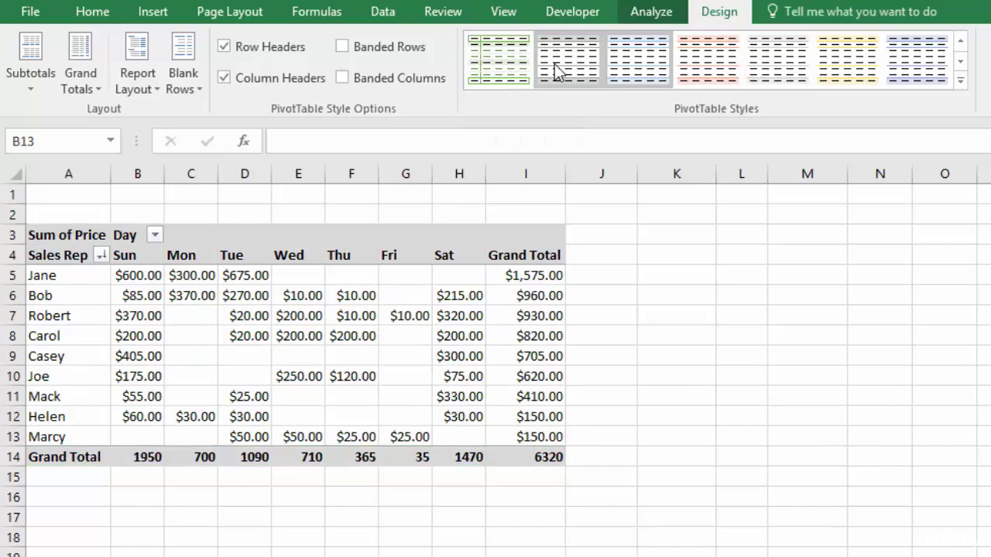
{"action": "left_click", "coordinate": [960, 80]}
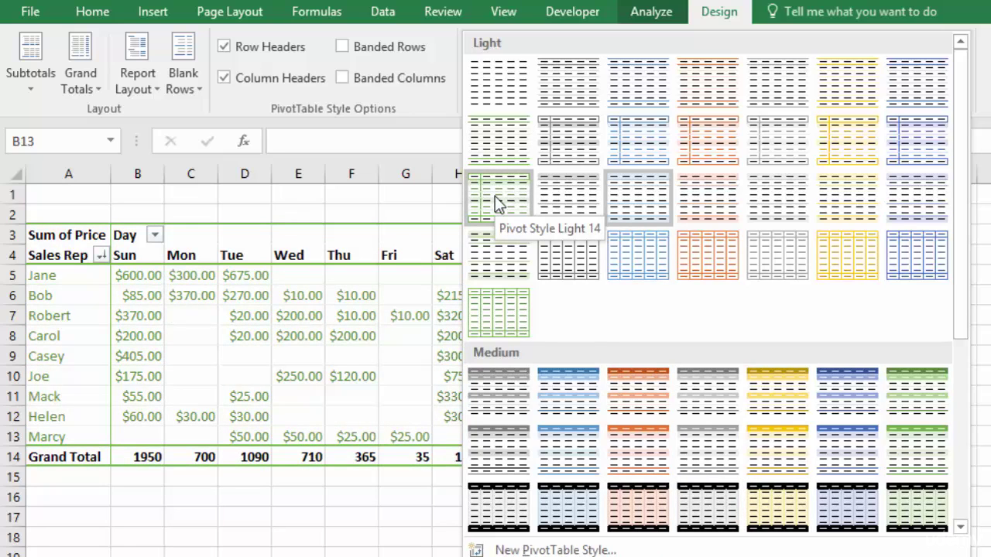
{"action": "left_click", "coordinate": [499, 243]}
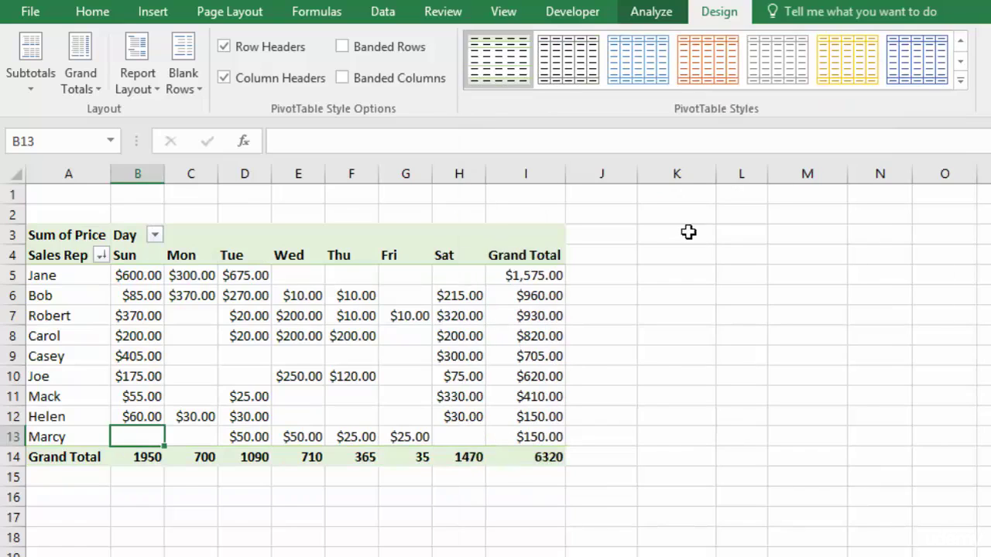
{"action": "left_click", "coordinate": [882, 397]}
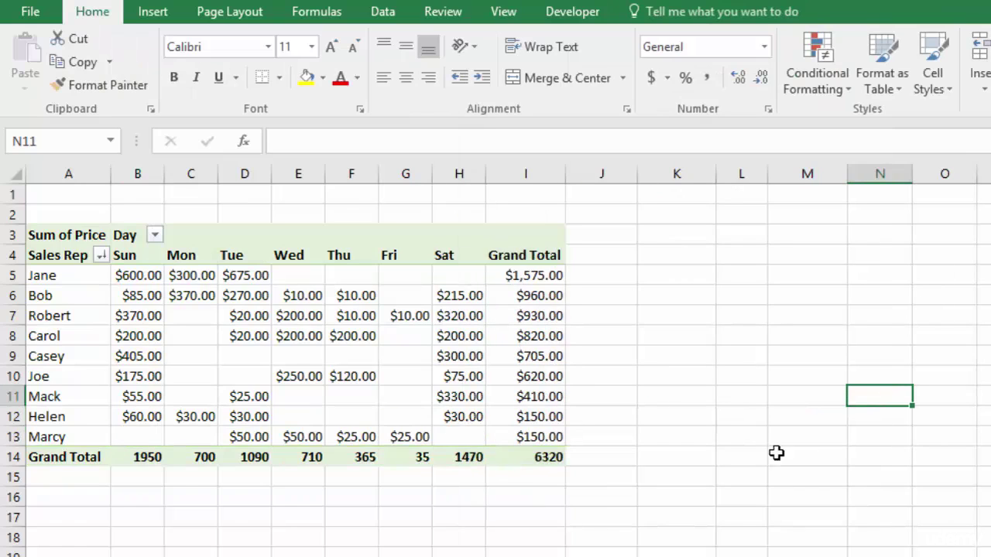
Format the pivot table's Grand Total row values in B14:I14 as Currency
{"action": "left_click", "coordinate": [527, 459]}
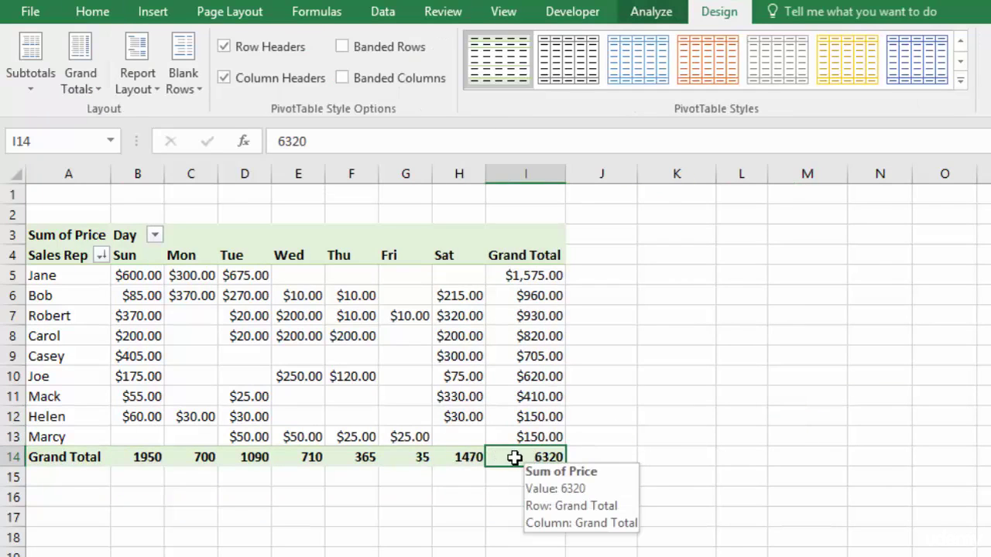
{"action": "left_click_drag", "start_coordinate": [514, 458], "coordinate": [161, 458]}
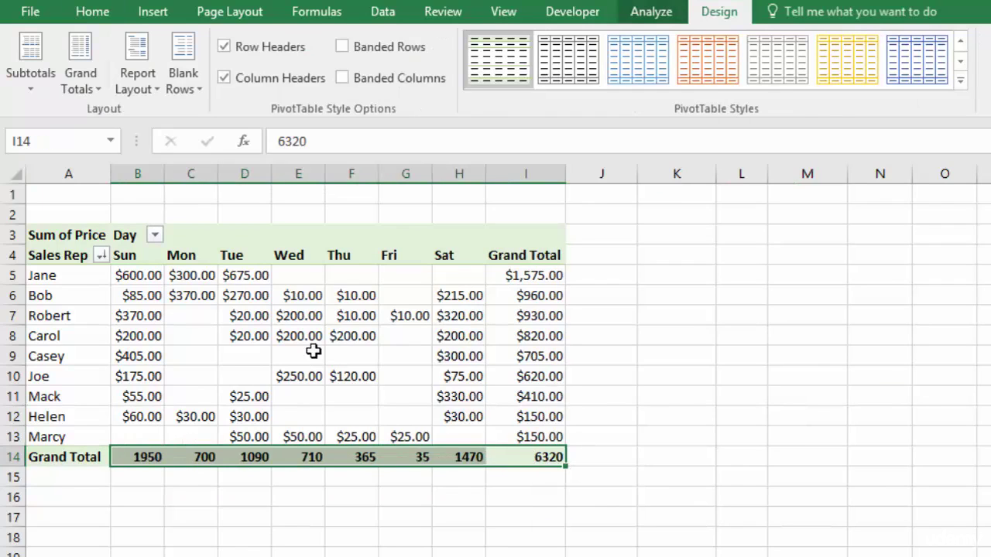
{"action": "left_click", "coordinate": [89, 12]}
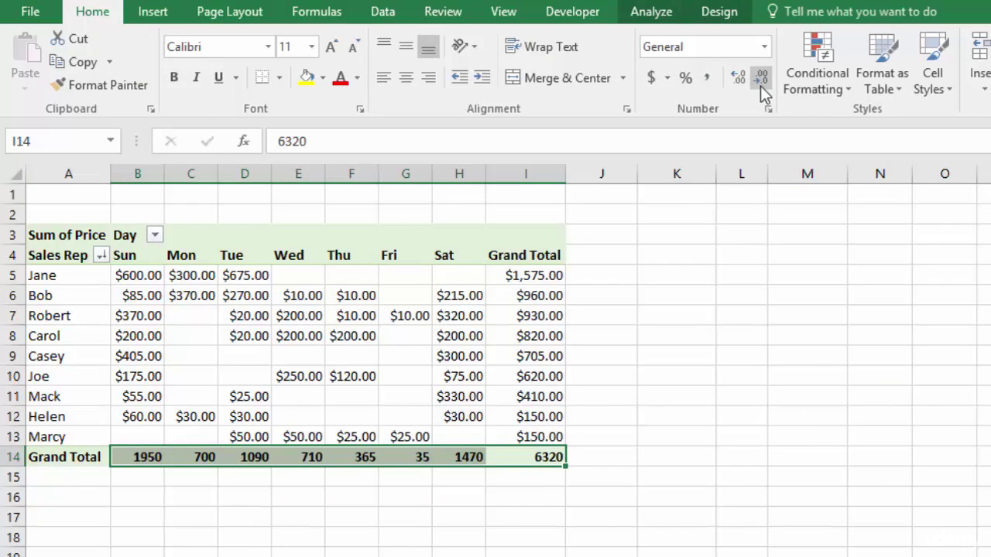
{"action": "left_click", "coordinate": [764, 46]}
{"action": "left_click", "coordinate": [713, 172]}
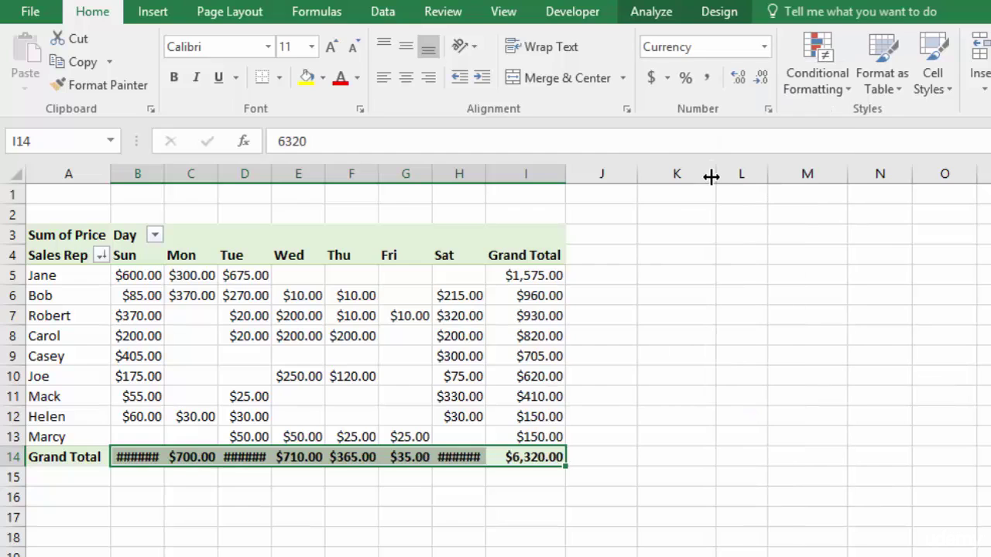
Autofit columns B through I and remove the Day field from the pivot table's columns area
{"action": "left_click", "coordinate": [677, 235]}
{"action": "left_click_drag", "start_coordinate": [139, 175], "coordinate": [529, 172]}
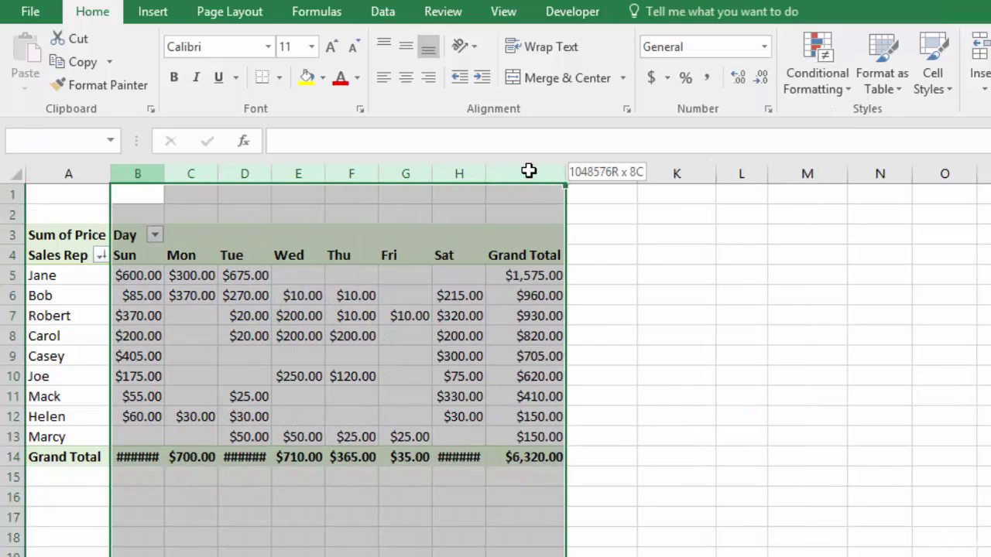
{"action": "double_click", "coordinate": [568, 172]}
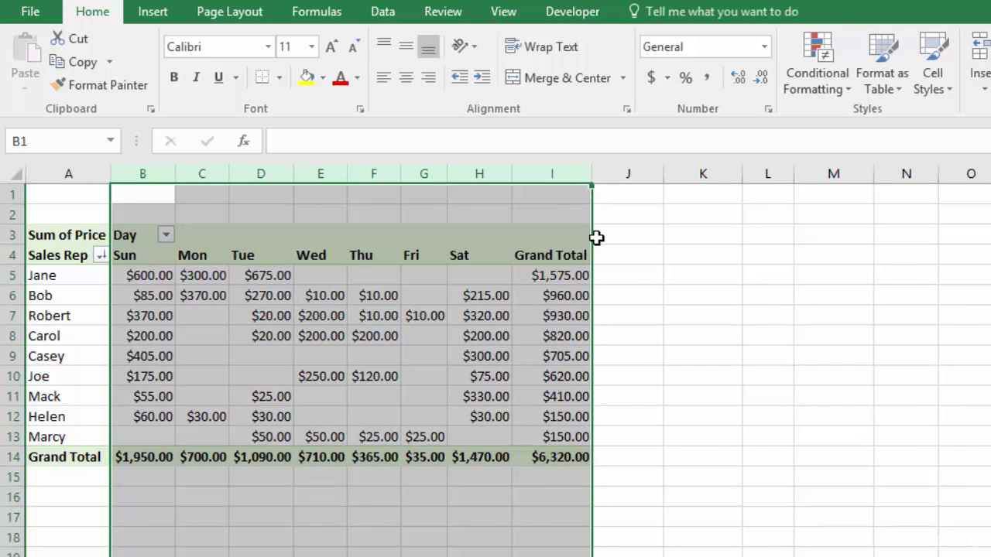
{"action": "left_click", "coordinate": [767, 396]}
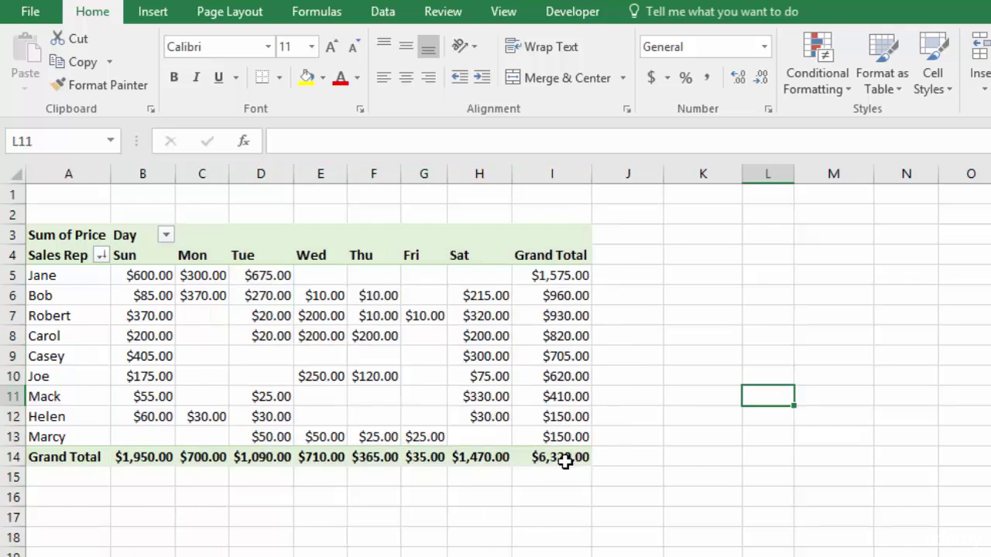
{"action": "left_click", "coordinate": [564, 459]}
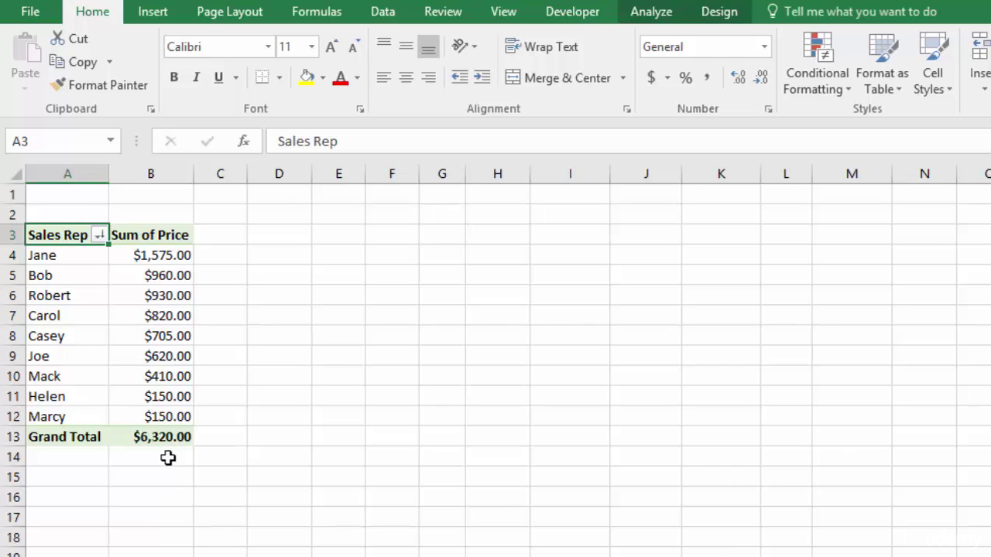
Copy the last ten records of the source table, A54:F63, and paste them directly below, starting at A64
{"action": "key", "text": "ctrl+Page_Down"}
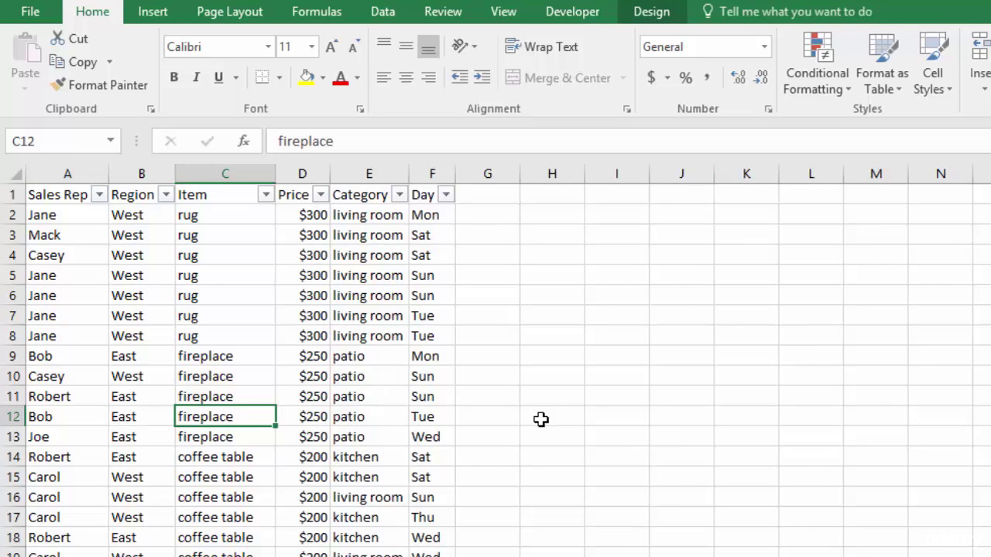
{"action": "scroll", "coordinate": [521, 426], "scroll_direction": "down", "scroll_amount": 3}
{"action": "scroll", "coordinate": [520, 426], "scroll_direction": "down", "scroll_amount": 13}
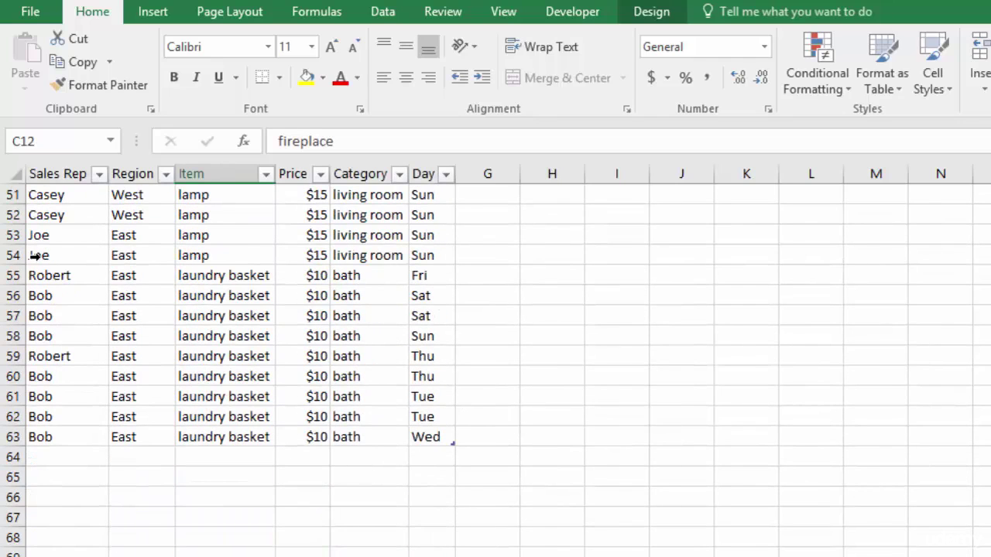
{"action": "left_click_drag", "start_coordinate": [35, 255], "coordinate": [384, 431]}
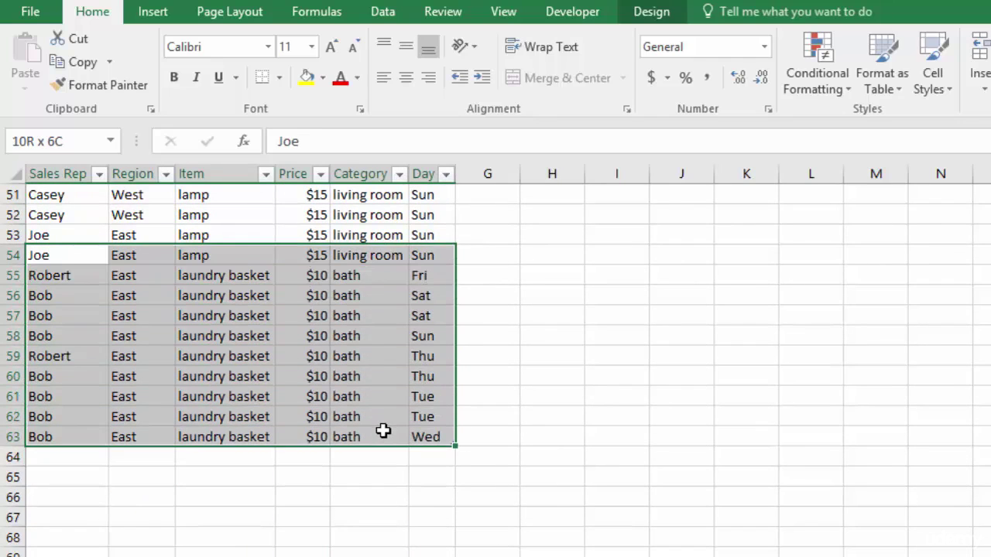
{"action": "right_click", "coordinate": [250, 353]}
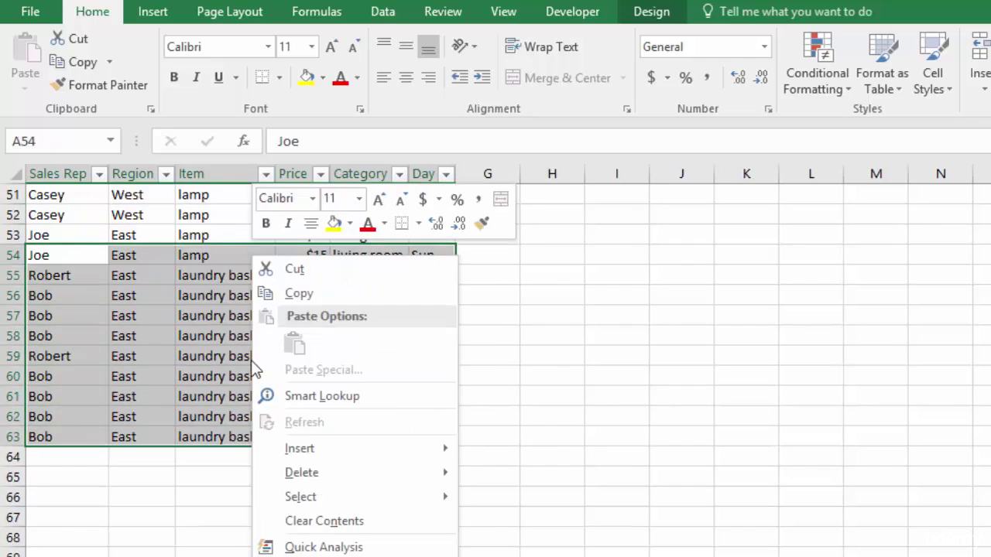
{"action": "left_click", "coordinate": [309, 296]}
{"action": "right_click", "coordinate": [44, 454]}
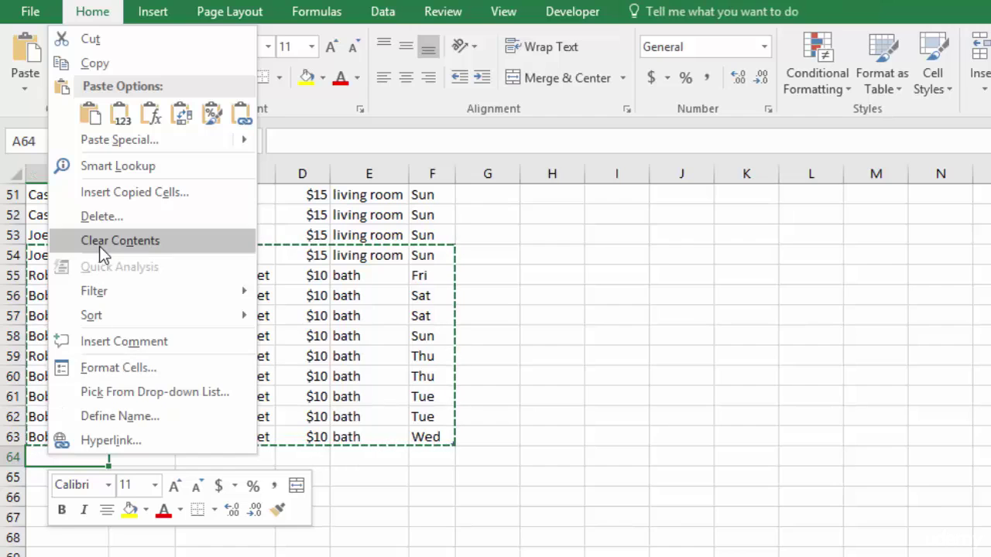
{"action": "left_click", "coordinate": [98, 114]}
{"action": "left_click", "coordinate": [413, 437]}
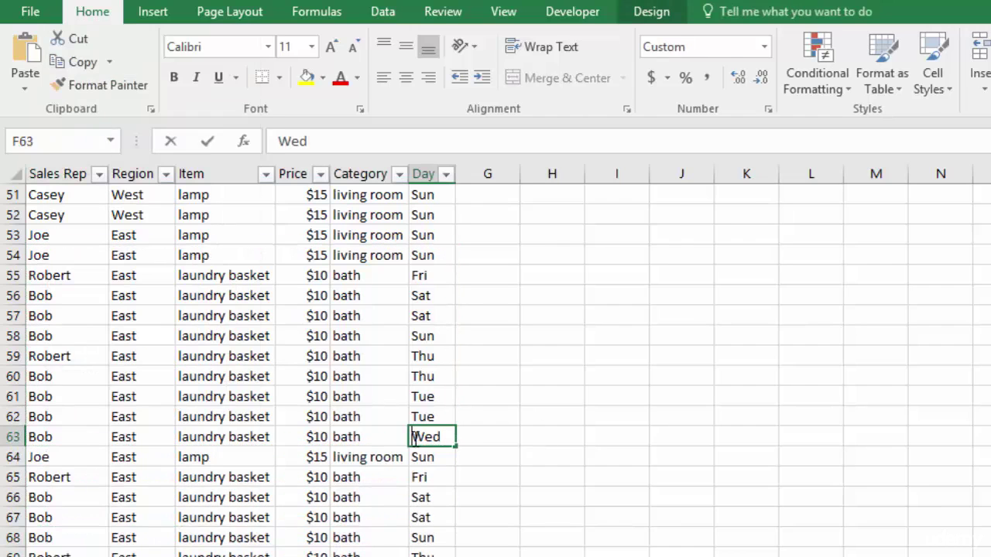
{"action": "double_click", "coordinate": [413, 438]}
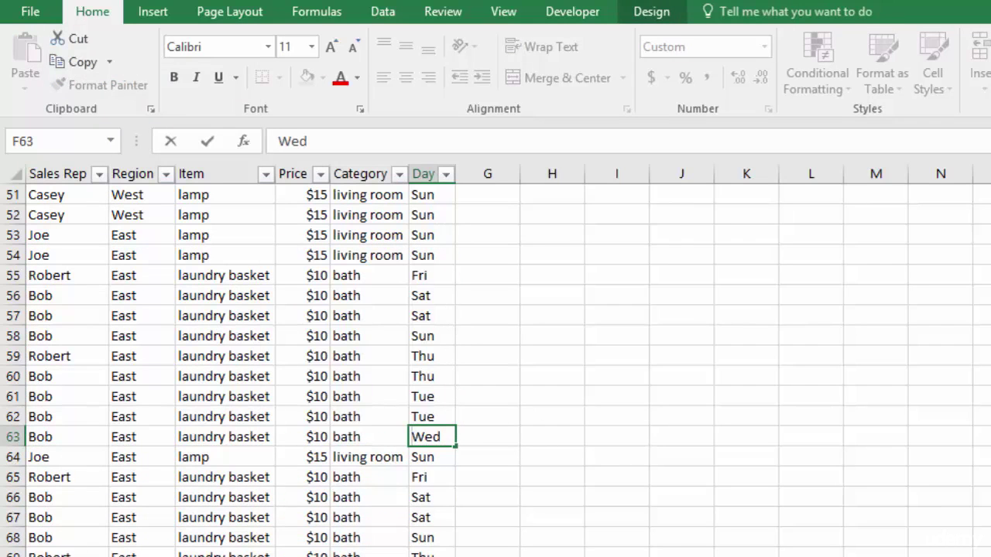
{"action": "key", "text": "Escape"}
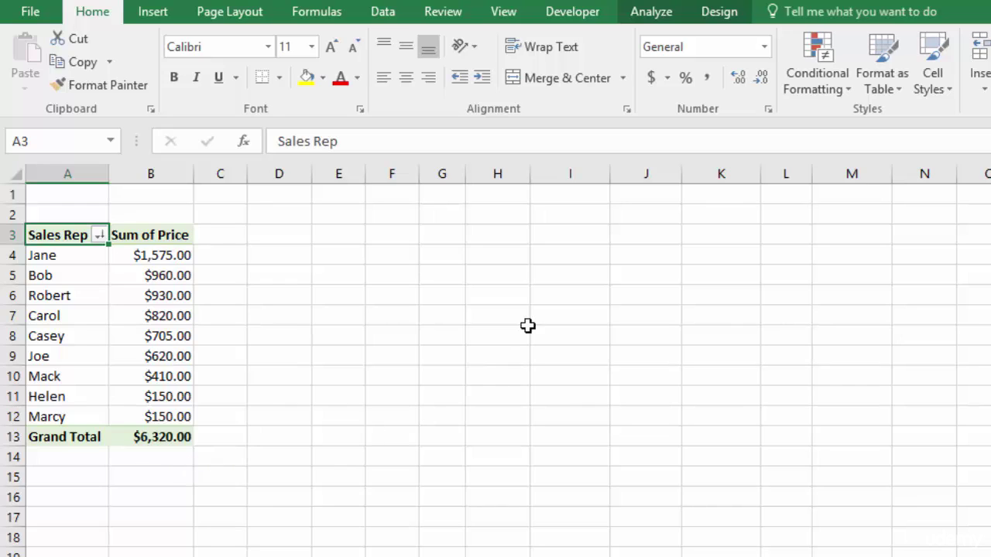
Refresh the sales rep pivot table to include the records added to its source table
{"action": "left_click", "coordinate": [646, 17]}
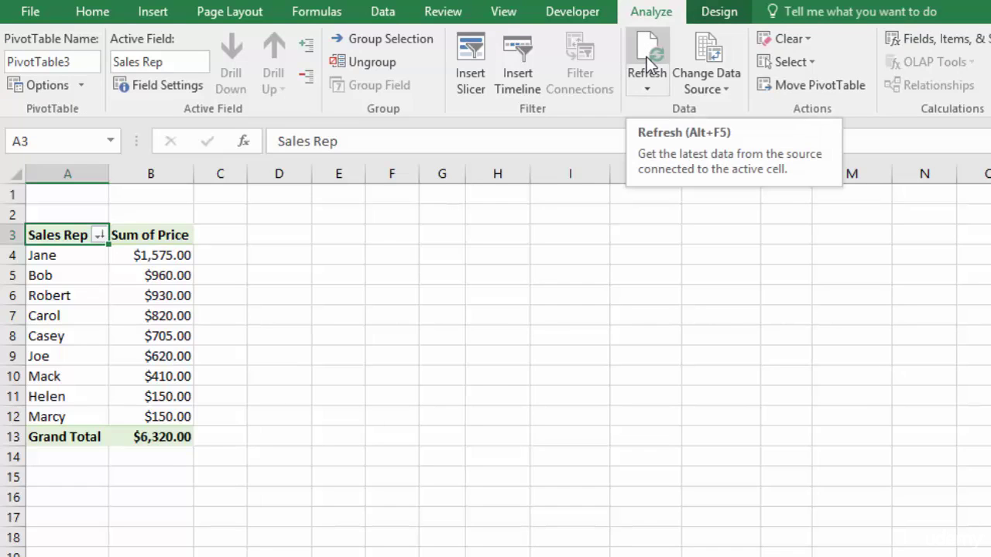
{"action": "left_click", "coordinate": [646, 57]}
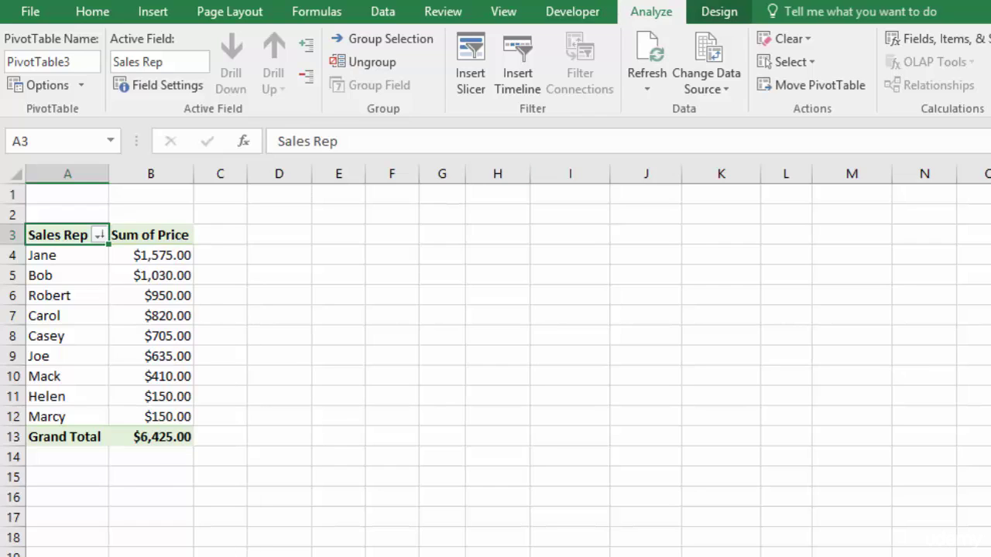
{"action": "left_click", "coordinate": [310, 556]}
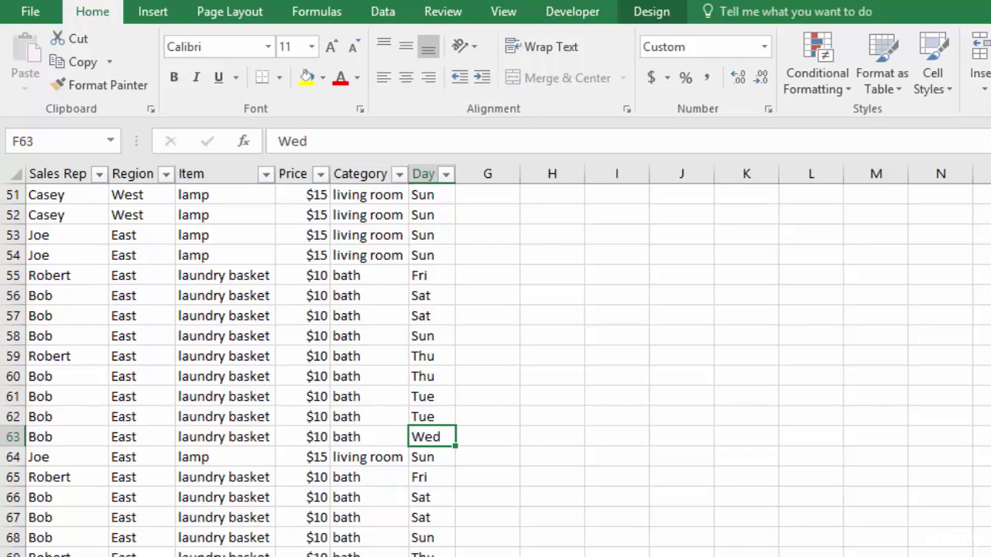
{"action": "left_click", "coordinate": [259, 555]}
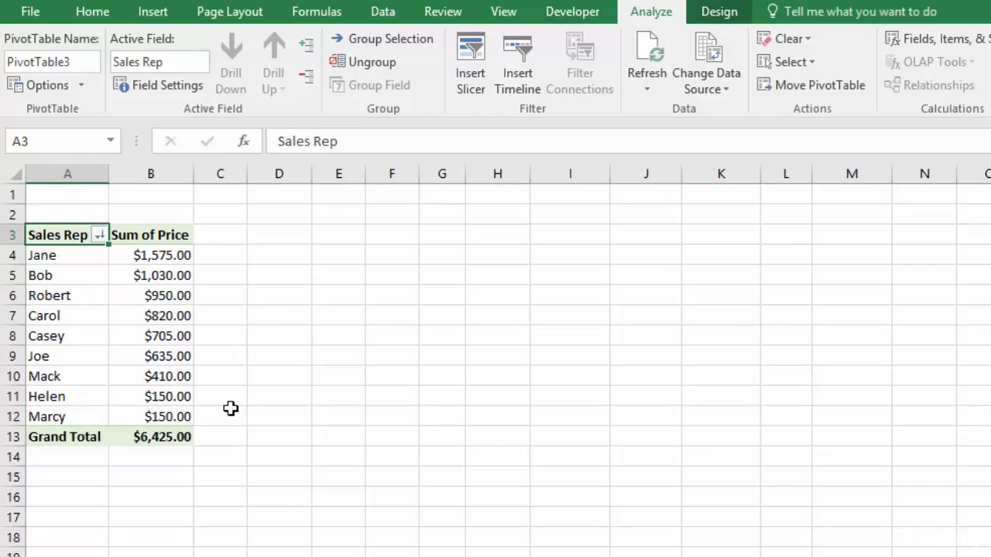
{"action": "left_click", "coordinate": [333, 555]}
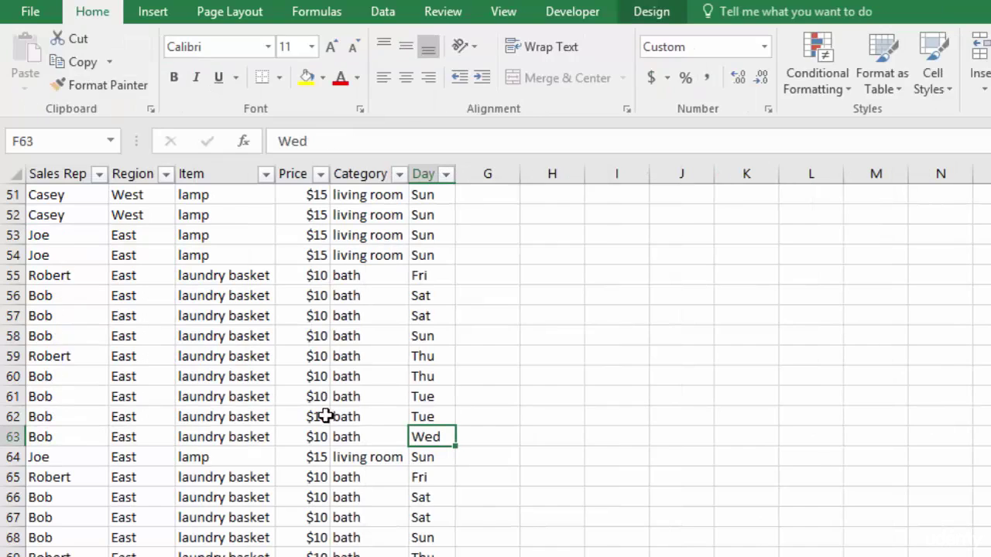
{"action": "left_click", "coordinate": [209, 555]}
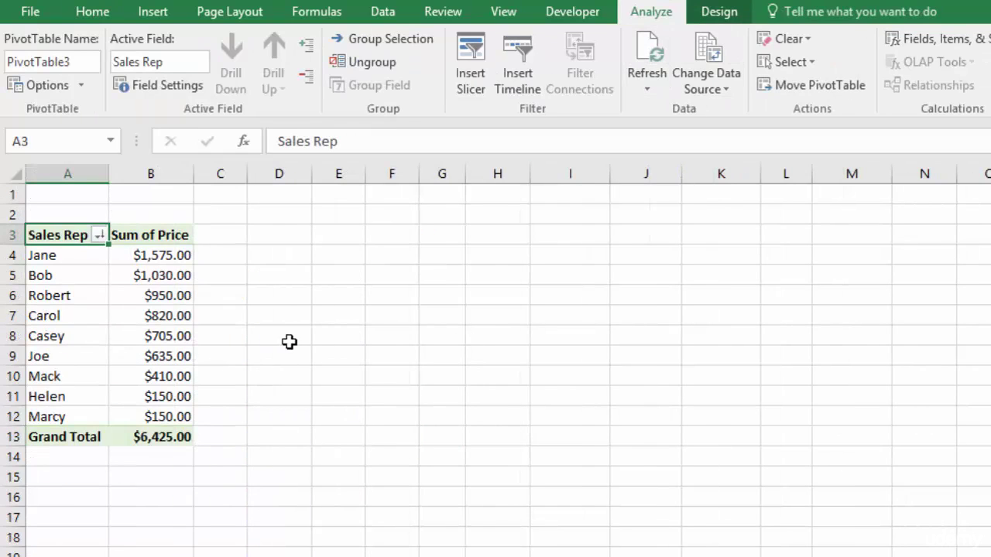
Check the pivot table's data source range down to its last record, and close the dialog without changing it
{"action": "left_click", "coordinate": [151, 315]}
{"action": "left_click", "coordinate": [712, 71]}
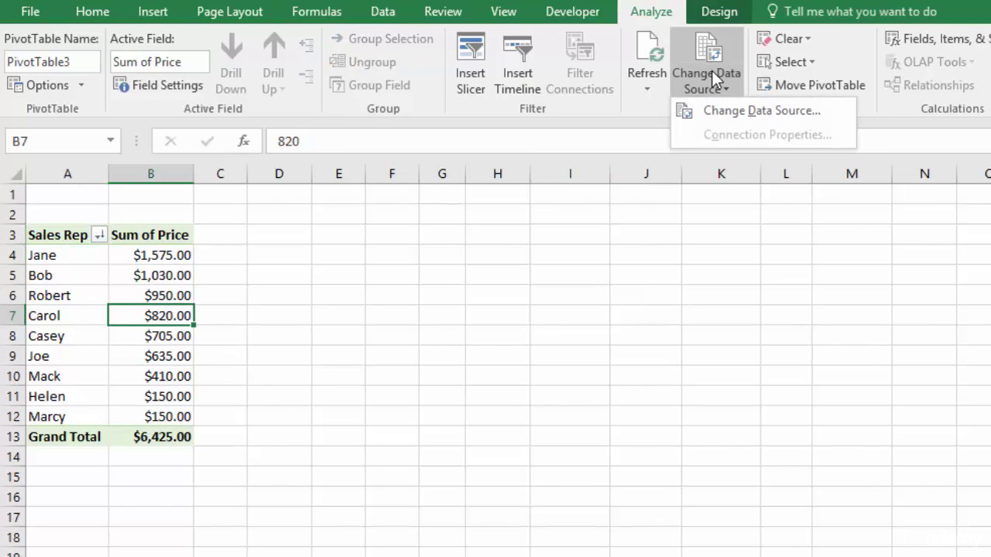
{"action": "left_click", "coordinate": [720, 115]}
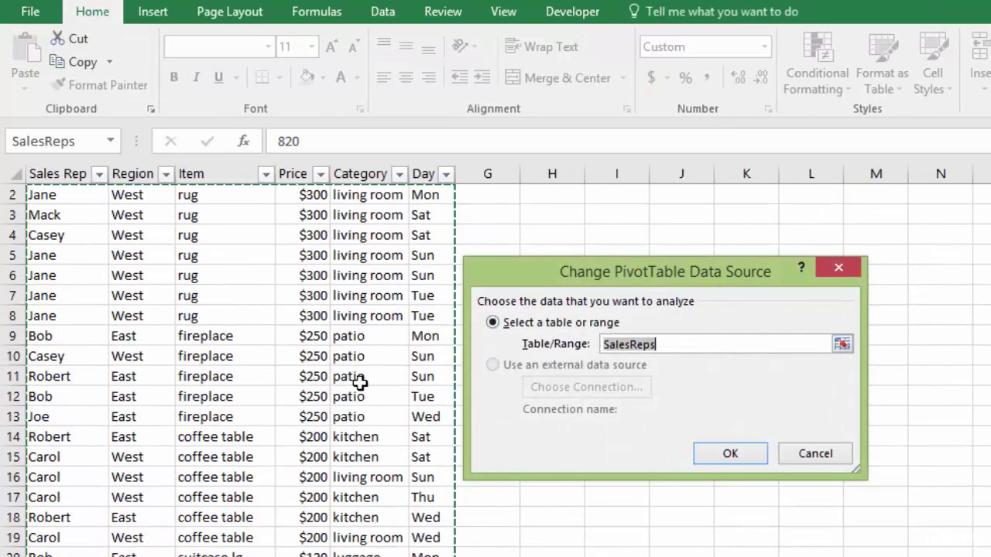
{"action": "scroll", "coordinate": [385, 450], "scroll_direction": "down", "scroll_amount": 3}
{"action": "scroll", "coordinate": [385, 449], "scroll_direction": "down", "scroll_amount": 17}
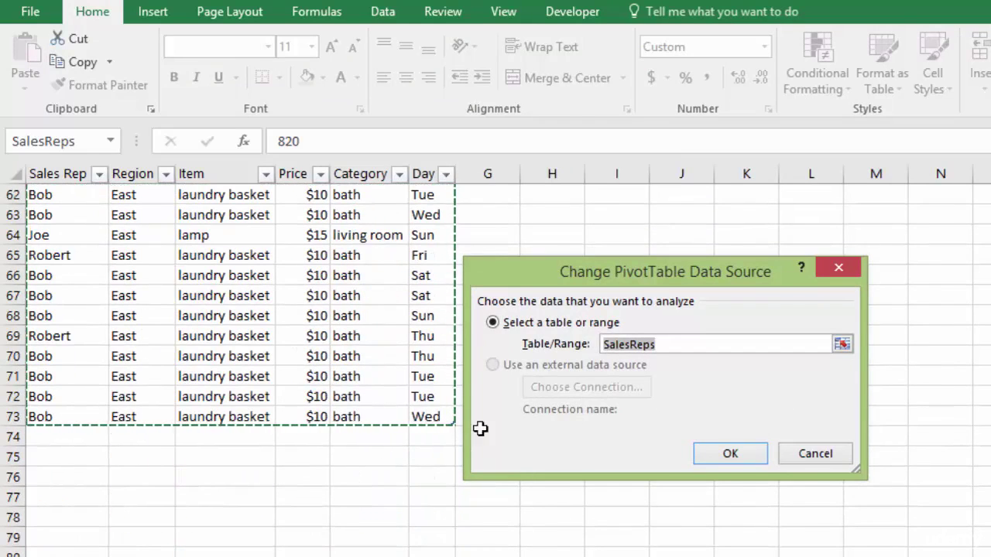
{"action": "left_click", "coordinate": [816, 455]}
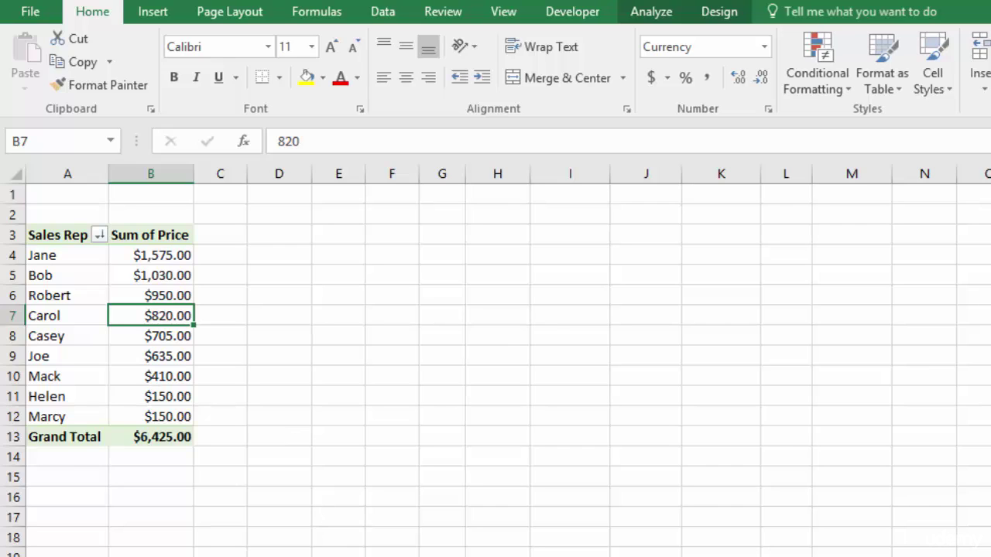
Misspell the sales rep's name in source cell A66 by doubling its last letter, and refresh the pivot table
{"action": "key", "text": "ctrl+Page_Down"}
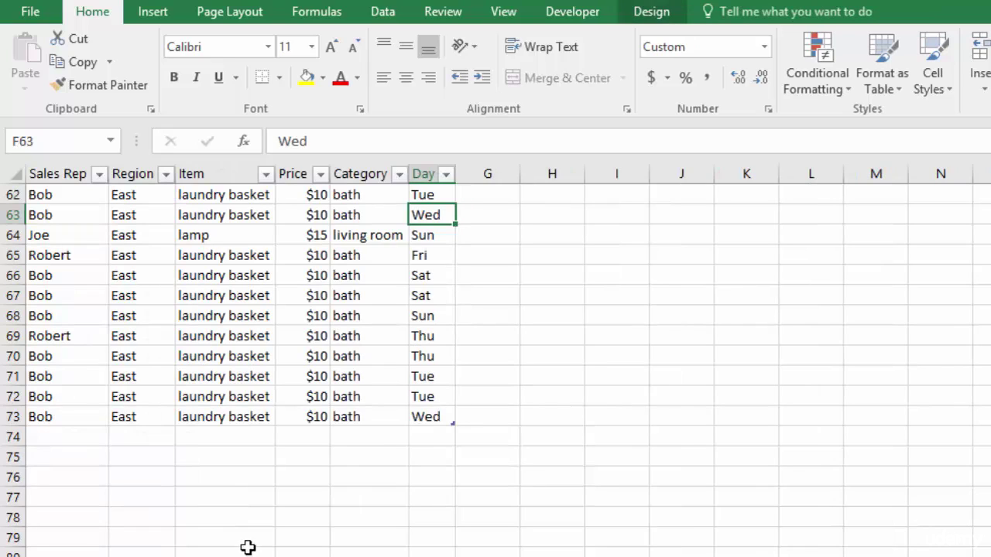
{"action": "left_click", "coordinate": [70, 279]}
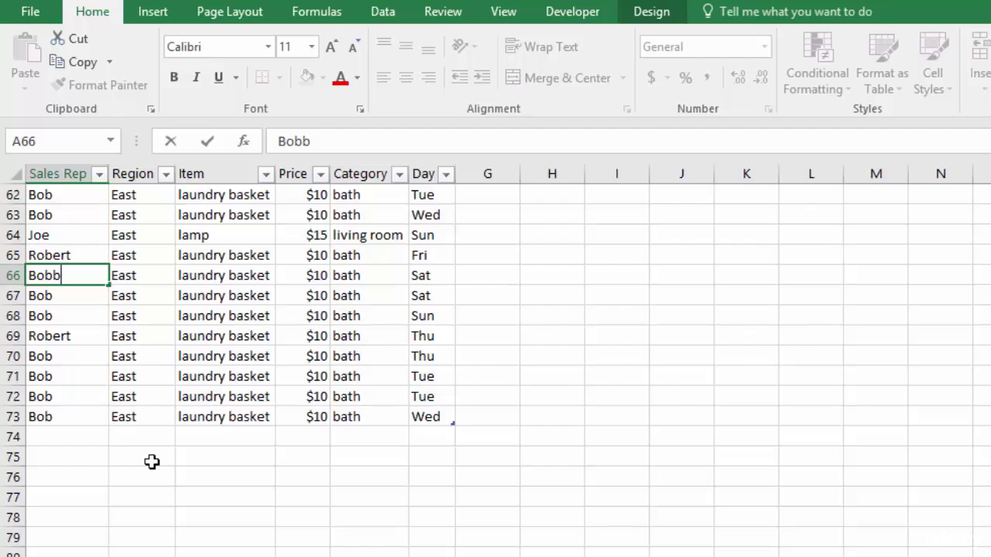
{"action": "key", "text": "Return"}
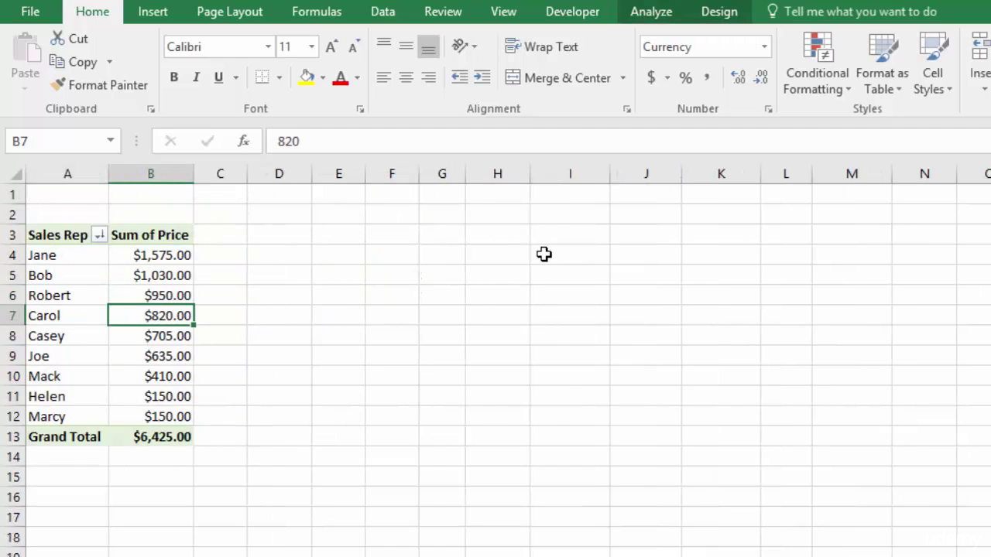
{"action": "left_click", "coordinate": [651, 11]}
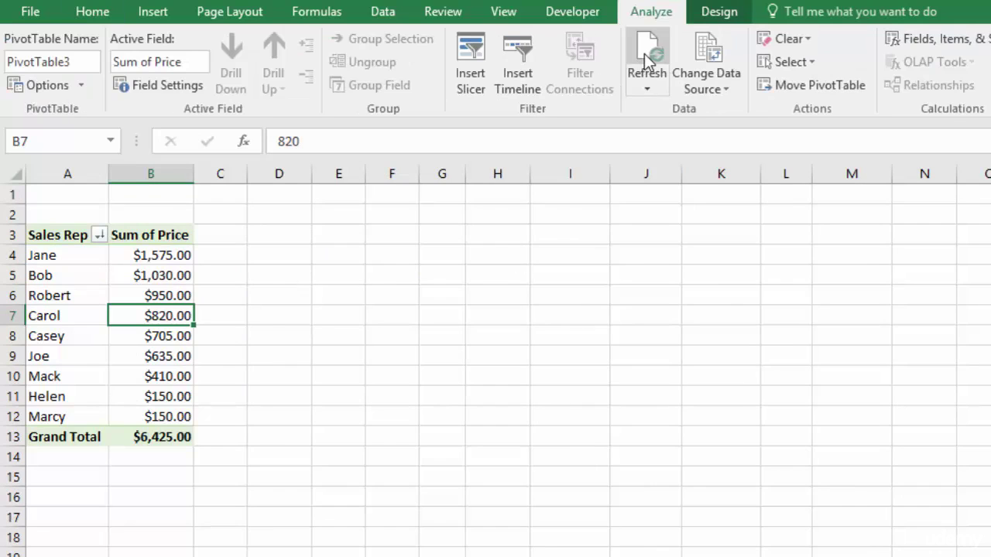
{"action": "left_click", "coordinate": [645, 54]}
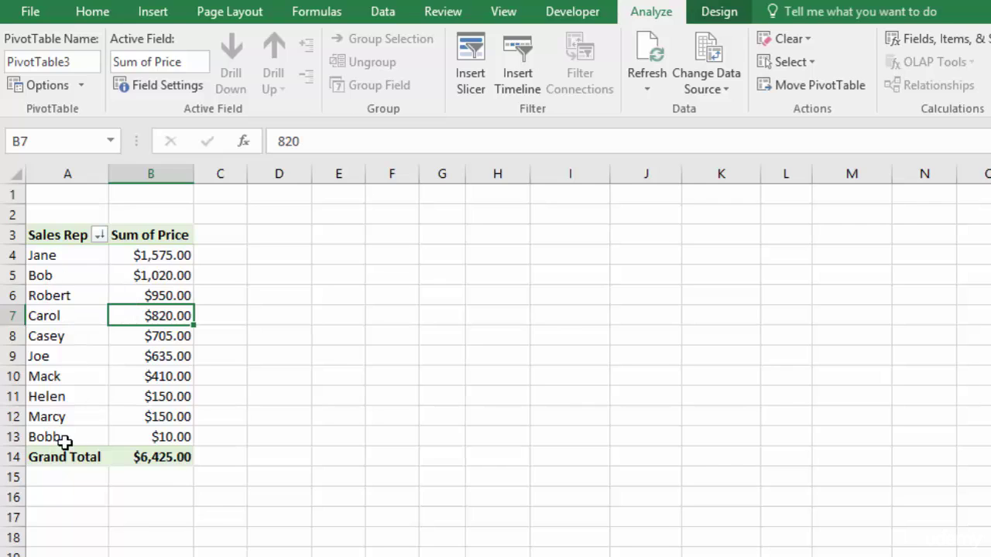
Sort the sales reps in the pivot table alphabetically from A to Z
{"action": "left_click", "coordinate": [59, 257]}
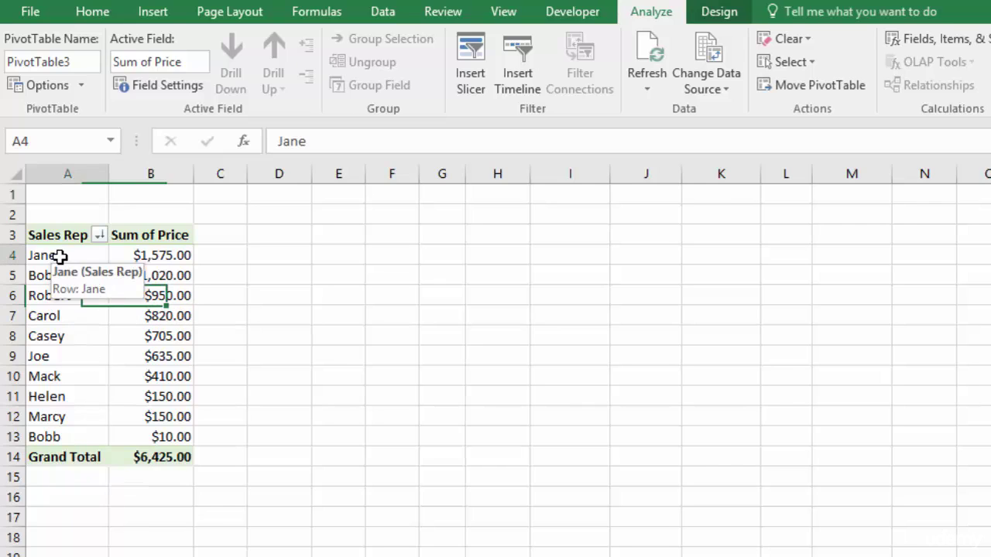
{"action": "right_click", "coordinate": [59, 256]}
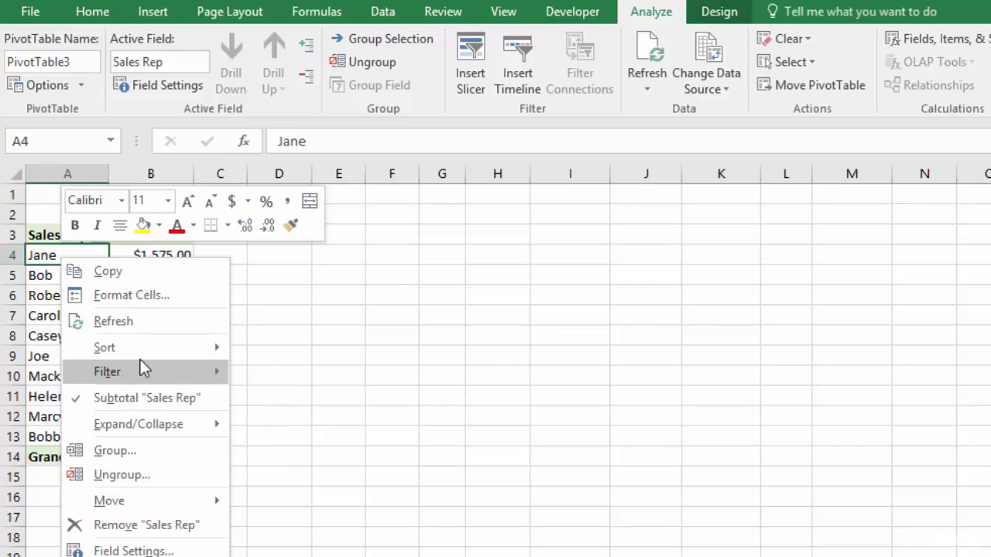
{"action": "mouse_move", "coordinate": [139, 350]}
{"action": "left_click", "coordinate": [295, 357]}
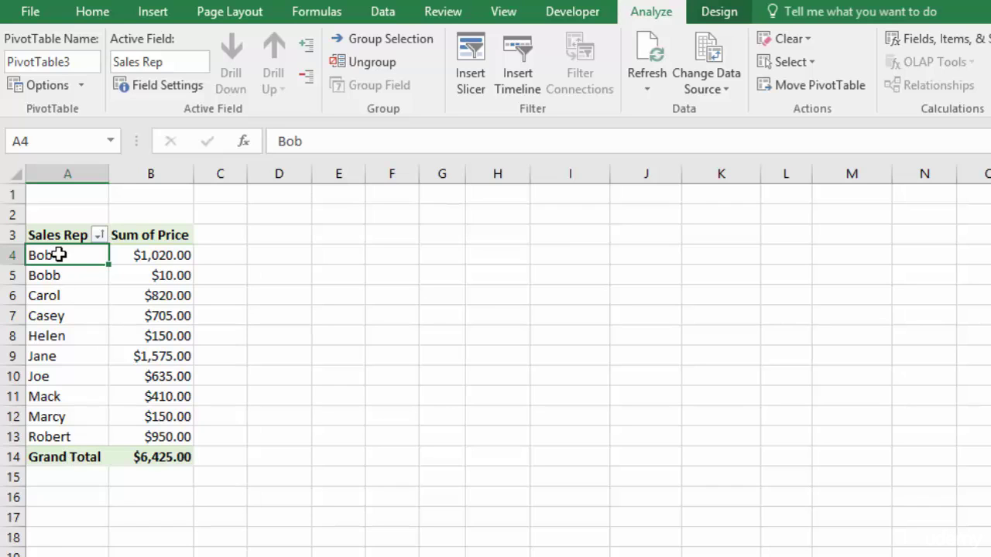
Correct the misspelled sales rep's name in source cell A66 by removing its extra last letter
{"action": "key", "text": "ctrl+Page_Down"}
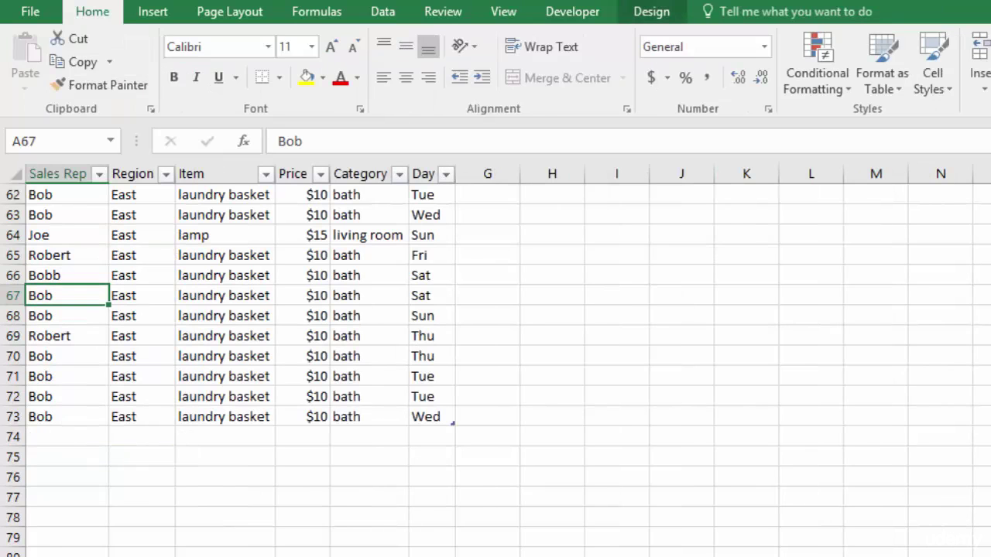
{"action": "scroll", "coordinate": [79, 439], "scroll_direction": "up", "scroll_amount": 5}
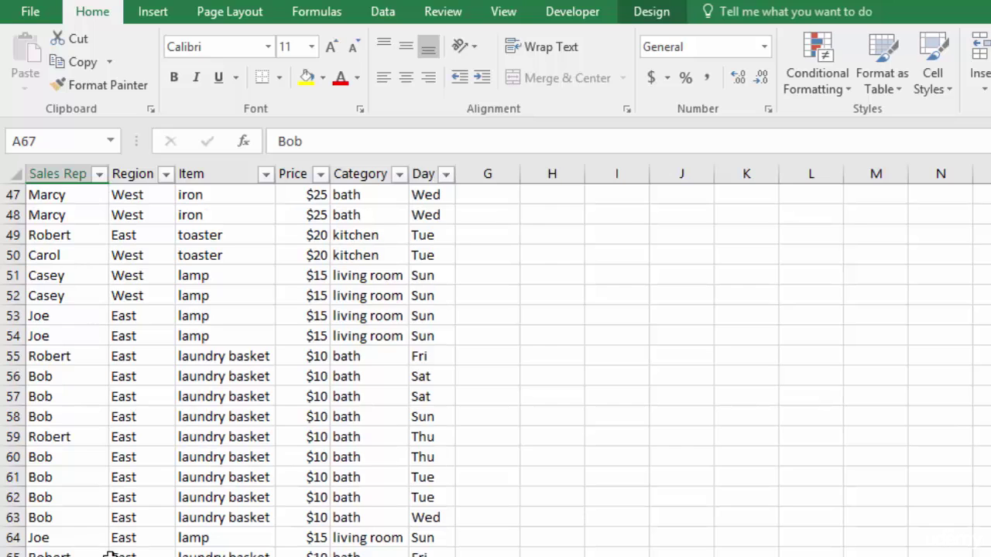
{"action": "key", "text": "ctrl+Page_Up"}
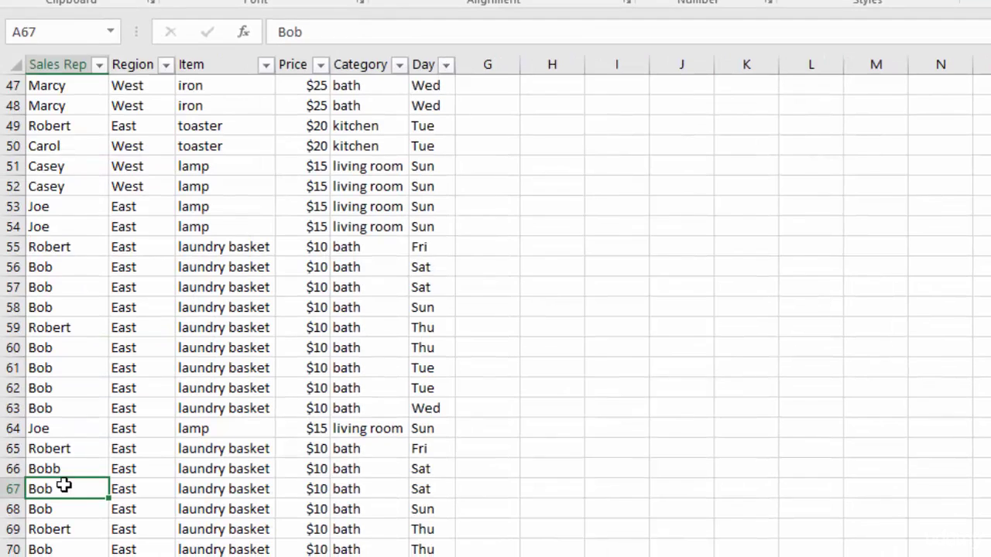
{"action": "double_click", "coordinate": [70, 468]}
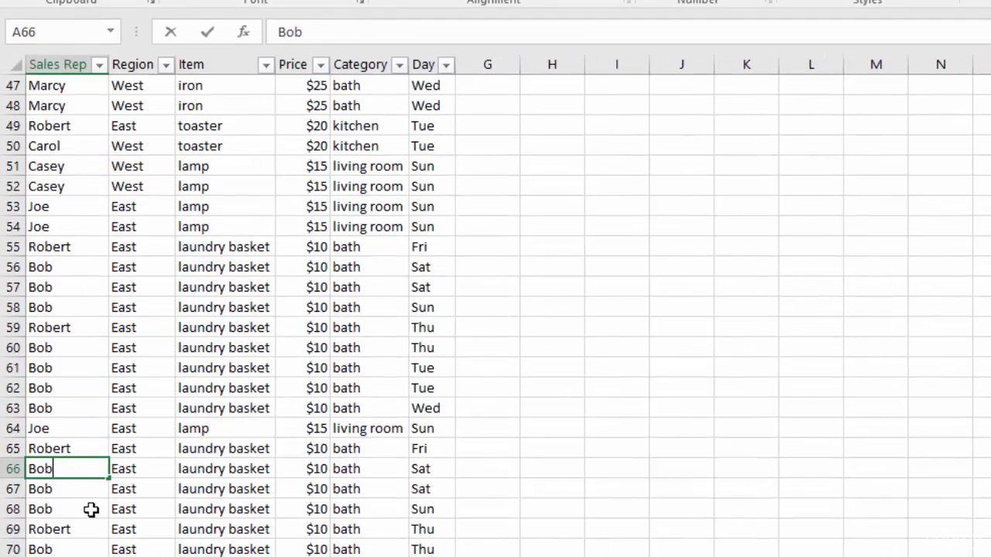
{"action": "key", "text": "Return"}
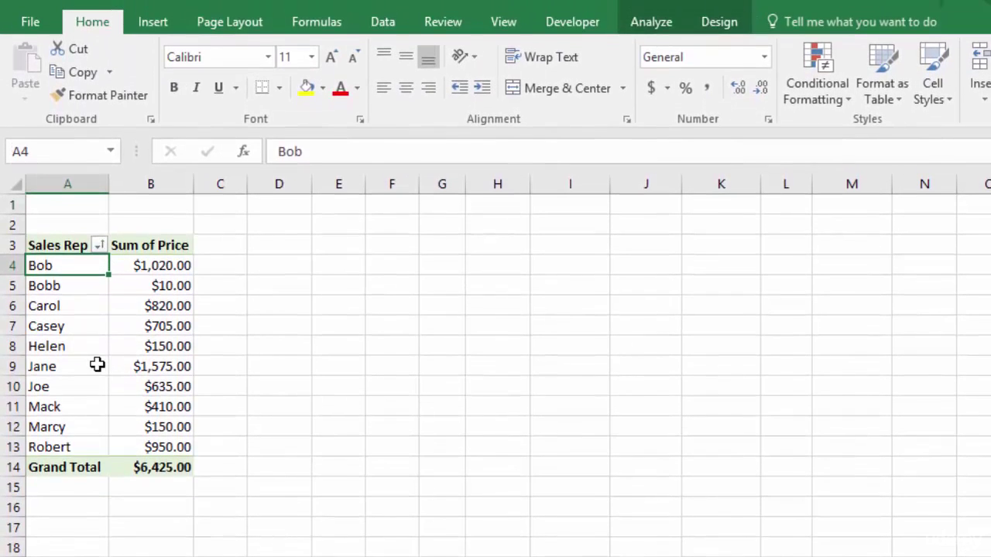
Refresh the sales rep pivot table to pick up the corrected name from its source table
{"action": "left_click", "coordinate": [97, 365]}
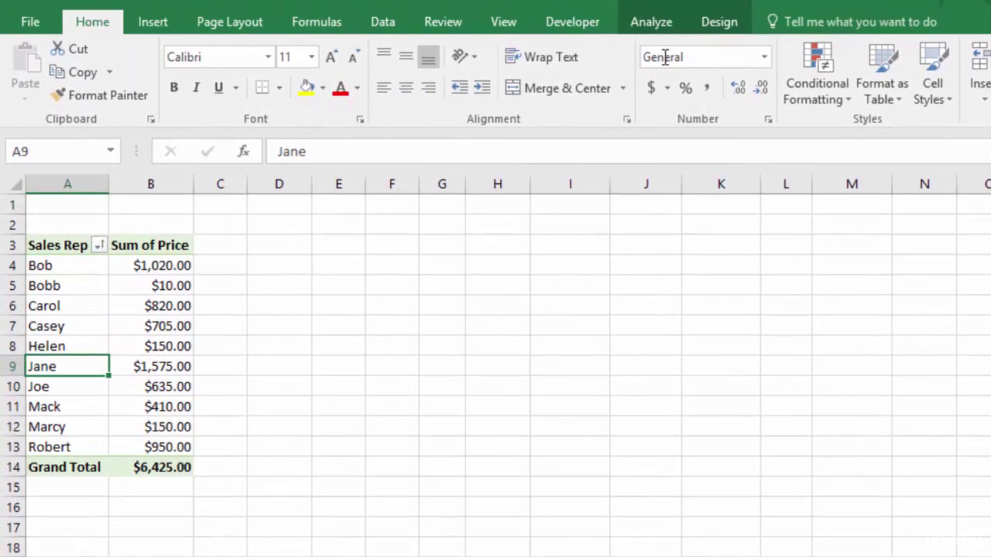
{"action": "left_click", "coordinate": [651, 22]}
{"action": "left_click", "coordinate": [647, 63]}
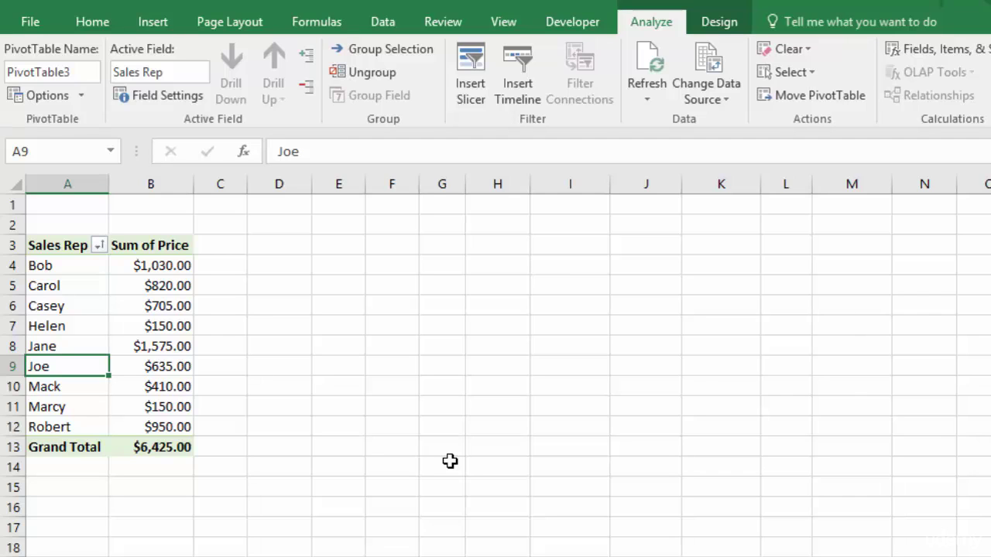
Rename the pivot table's Sum of Price value field as Sales Totals
{"action": "double_click", "coordinate": [153, 248]}
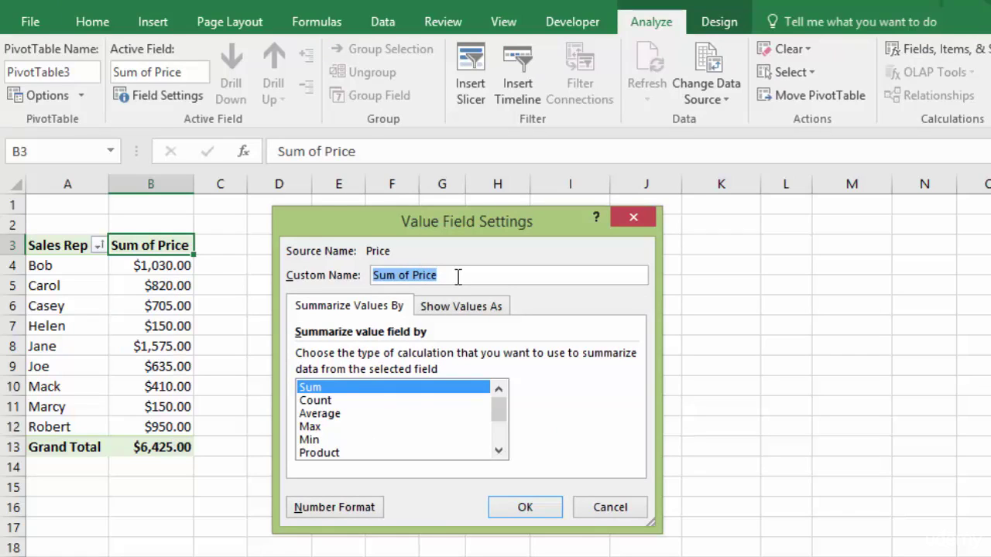
{"action": "type", "text": "Sal"}
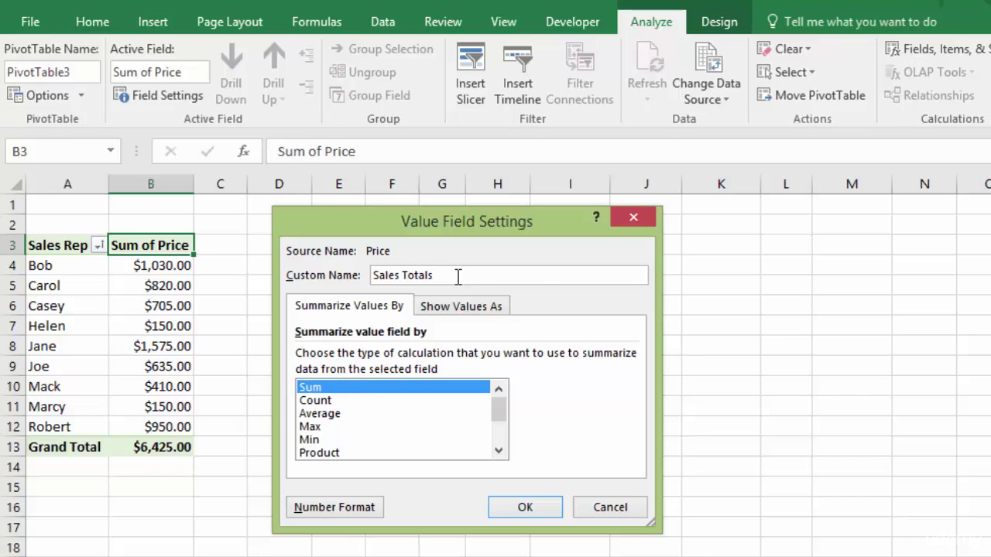
{"action": "type", "text": "es Totals"}
{"action": "left_click", "coordinate": [525, 507]}
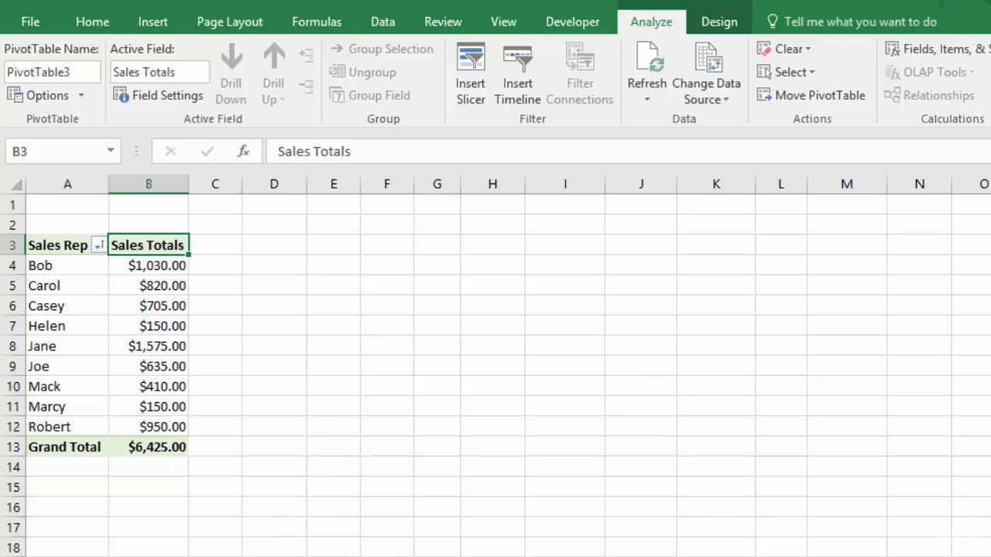
Delete the pivot table's worksheet, and open the recommended pivot tables for the source sales table
{"action": "right_click", "coordinate": [136, 556]}
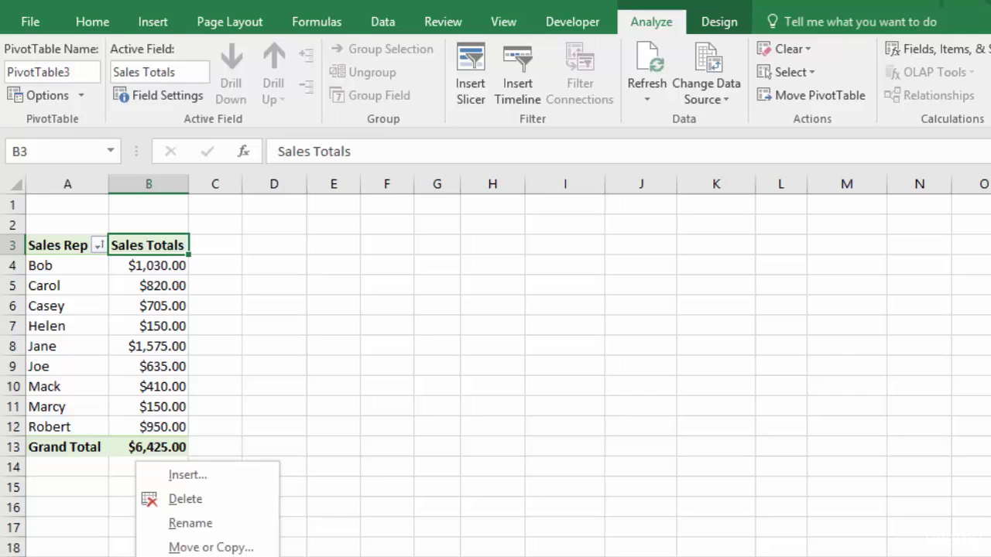
{"action": "left_click", "coordinate": [189, 502]}
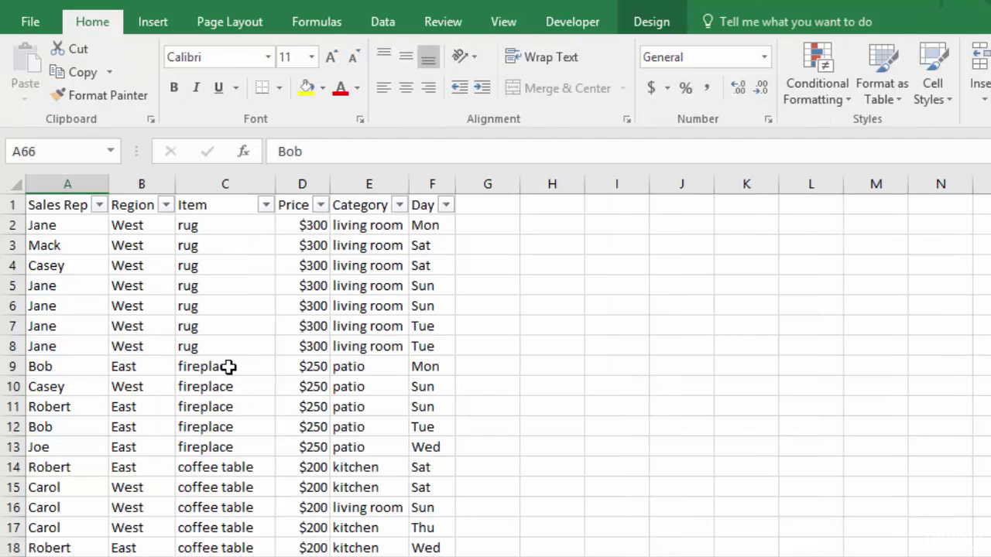
{"action": "left_click", "coordinate": [209, 368]}
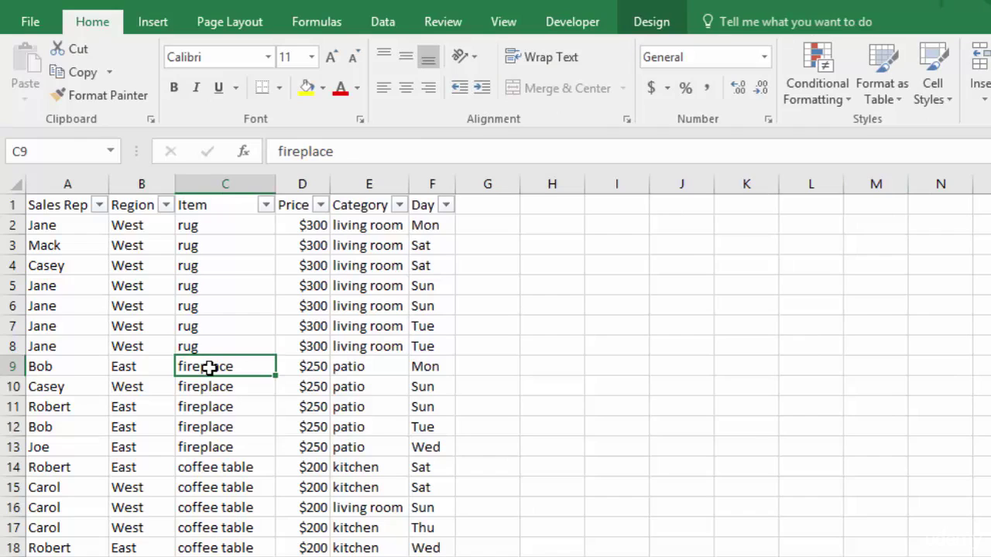
{"action": "left_click", "coordinate": [151, 23]}
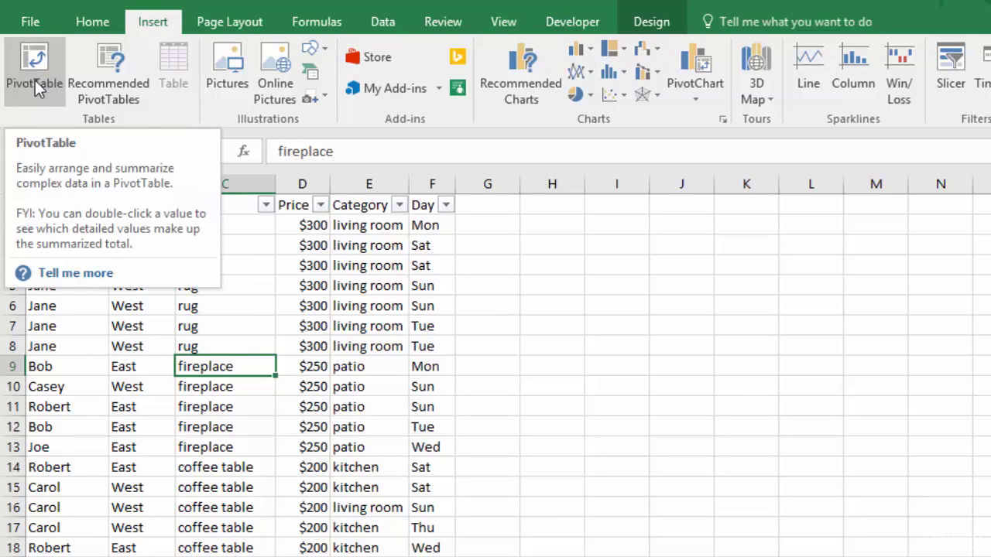
{"action": "left_click", "coordinate": [101, 73]}
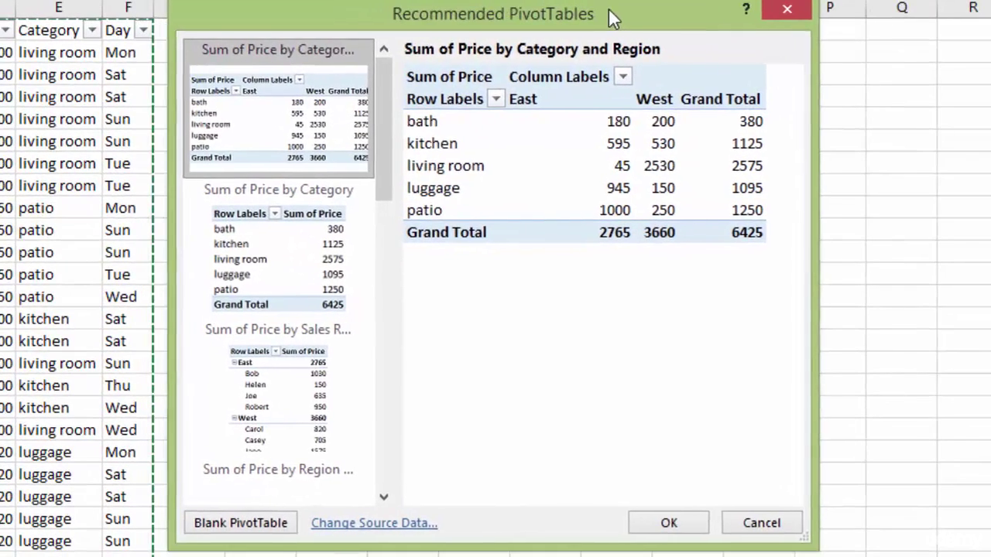
{"action": "left_click_drag", "start_coordinate": [608, 8], "coordinate": [604, 11]}
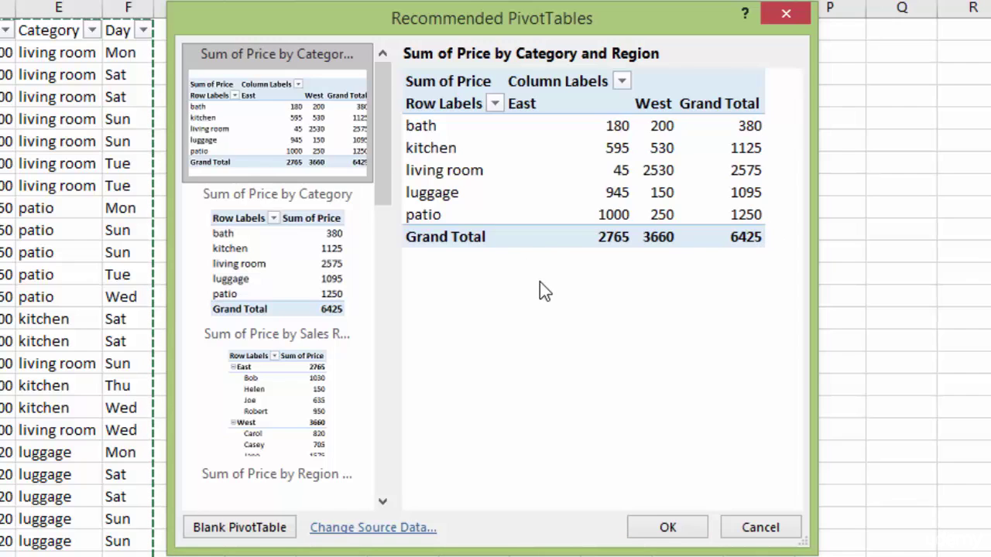
Preview the recommended layouts for Sum of Price by Category, Sales Rep and Region, and Count of Item by Category and Region
{"action": "left_click", "coordinate": [254, 272]}
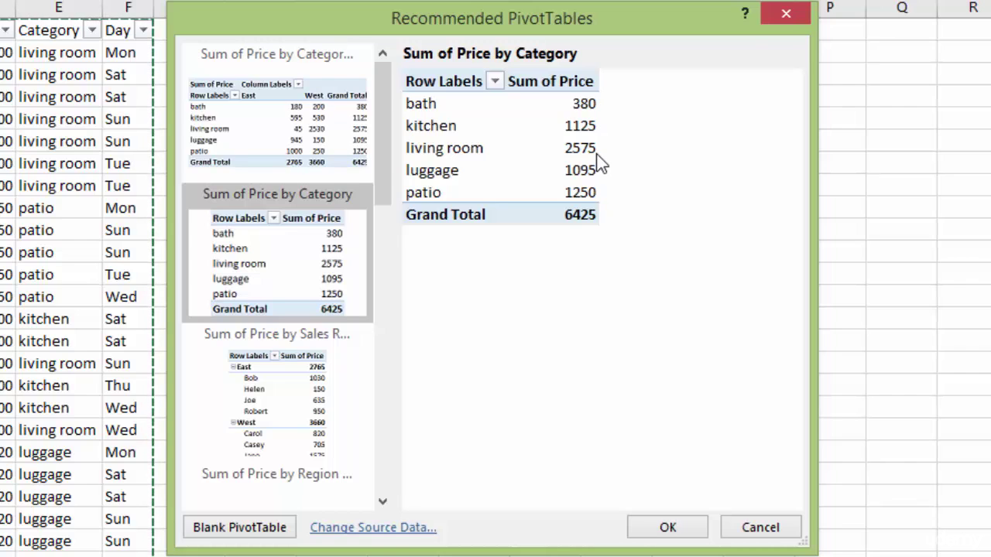
{"action": "left_click", "coordinate": [270, 382]}
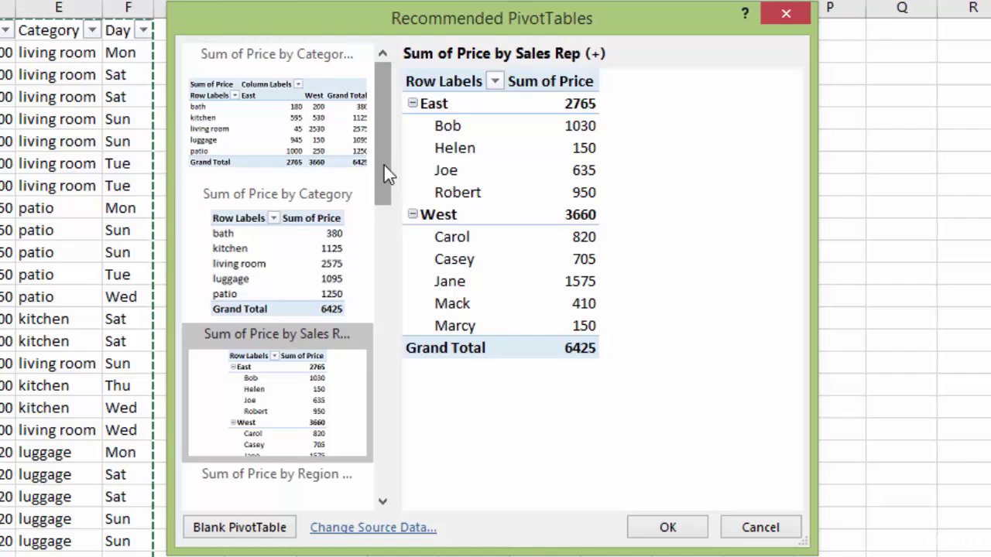
{"action": "scroll", "coordinate": [384, 166], "scroll_direction": "down", "scroll_amount": 2}
{"action": "scroll", "coordinate": [380, 186], "scroll_direction": "down", "scroll_amount": 3}
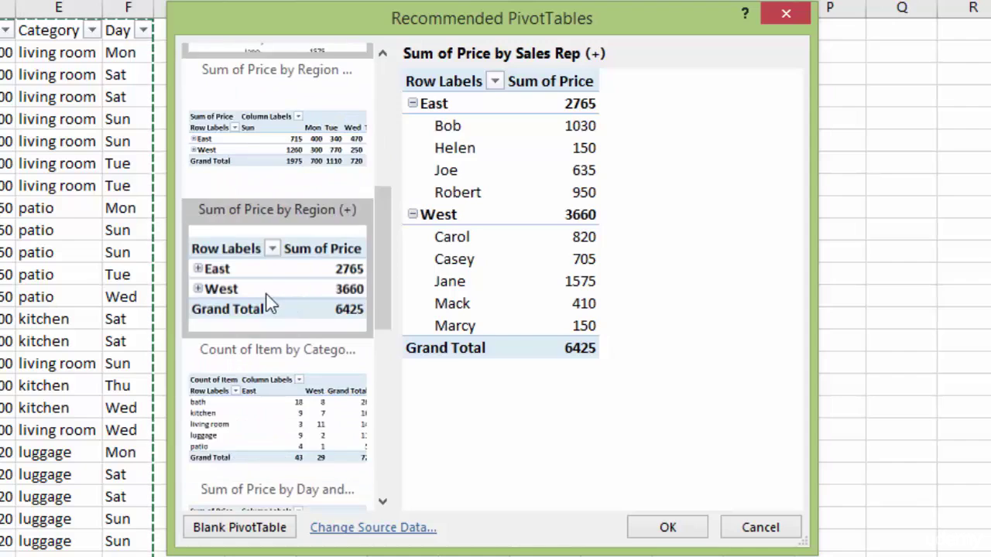
{"action": "left_click", "coordinate": [266, 298]}
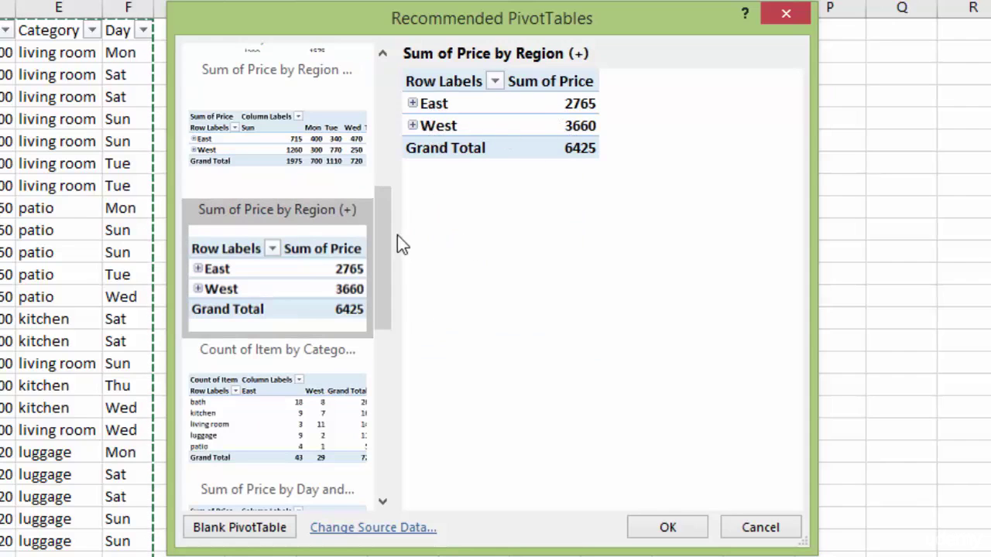
{"action": "left_click_drag", "start_coordinate": [387, 243], "coordinate": [383, 264]}
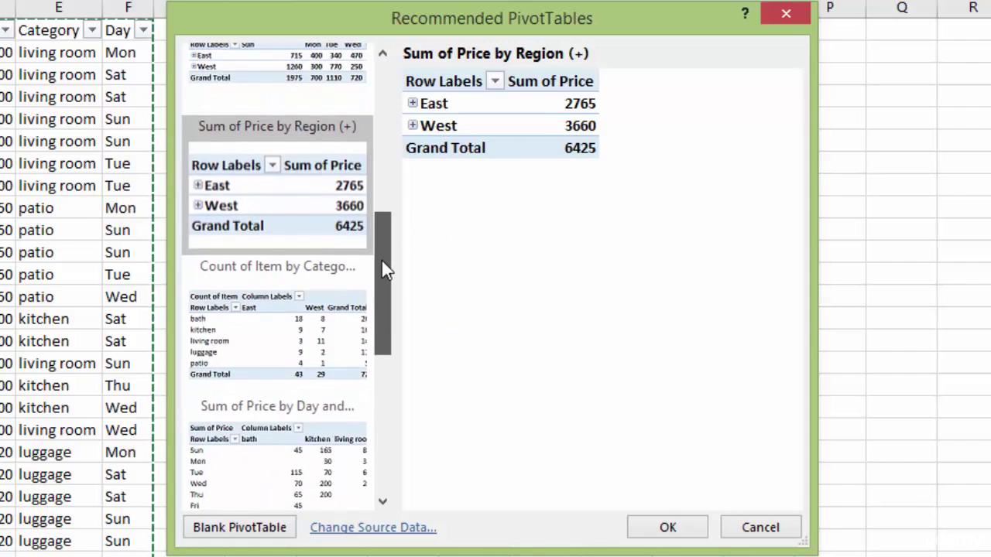
{"action": "left_click", "coordinate": [250, 329]}
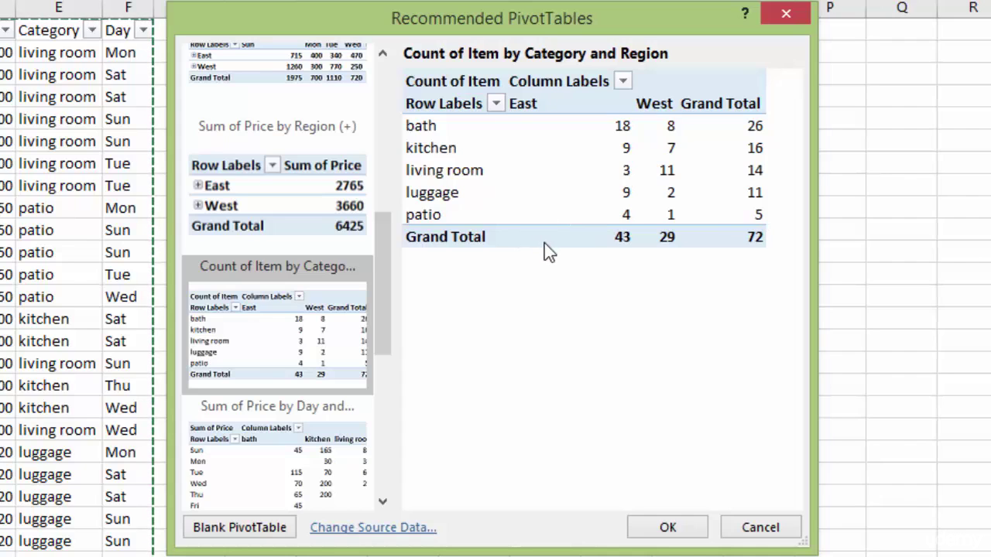
Insert the recommended pivot table Sum of Price by Day and Category, widening the dialog to preview all its columns
{"action": "left_click_drag", "start_coordinate": [383, 244], "coordinate": [380, 312]}
{"action": "left_click", "coordinate": [265, 231]}
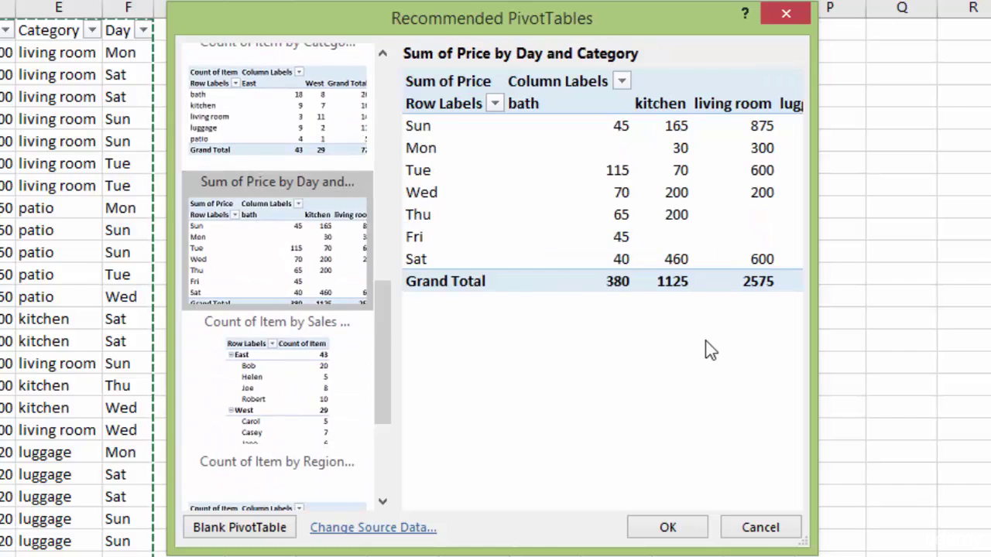
{"action": "left_click_drag", "start_coordinate": [816, 296], "coordinate": [990, 296]}
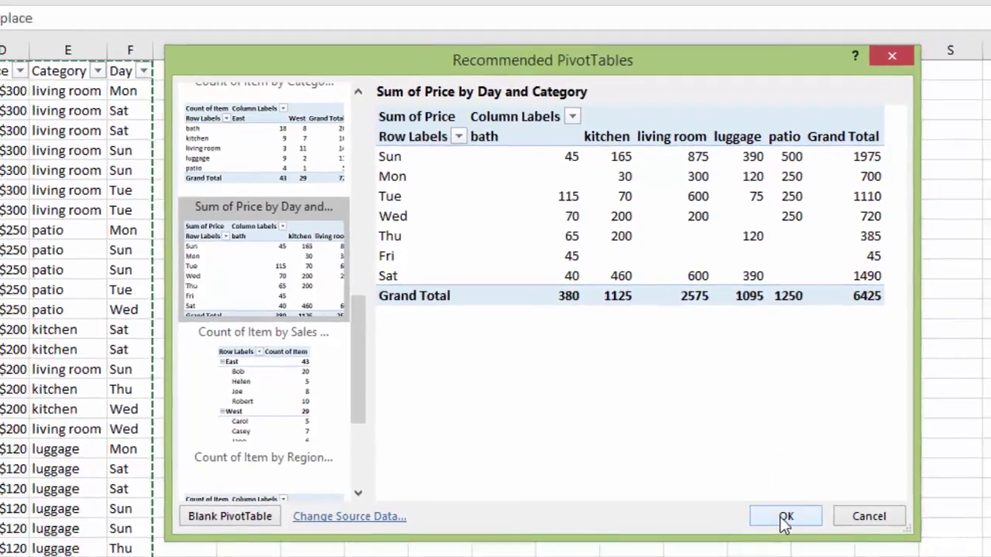
{"action": "left_click", "coordinate": [783, 526]}
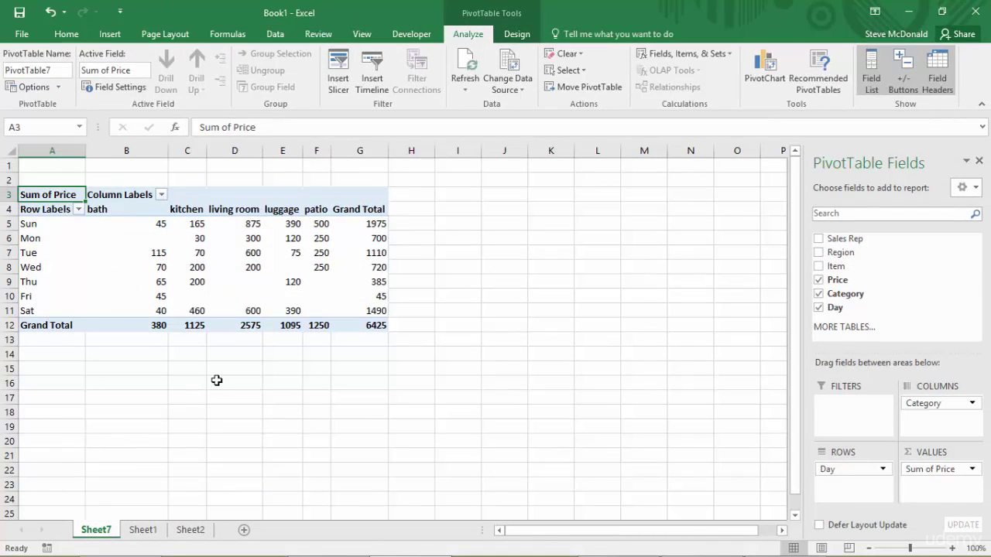